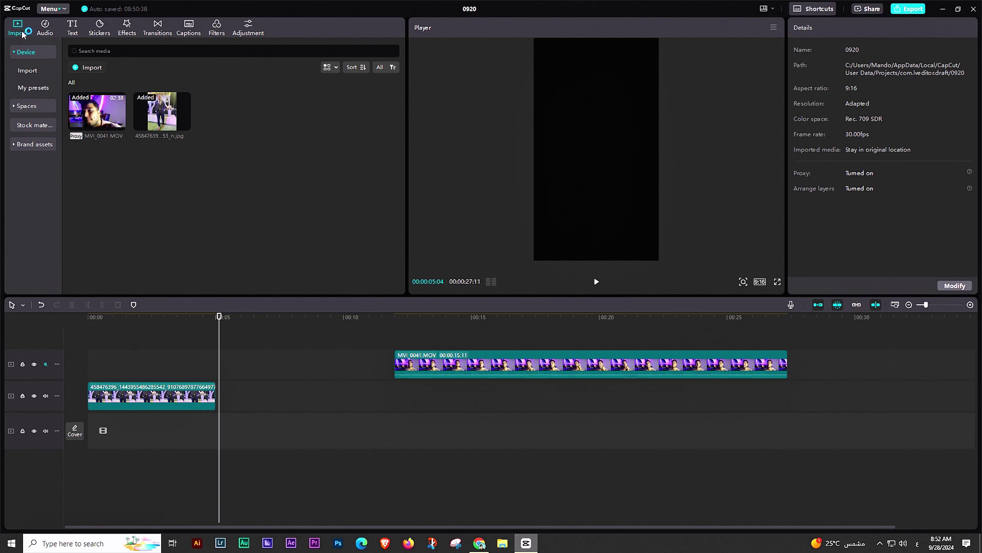
Add the stock green-screen clip of hands holding a smartphone on a new track above the other clips, starting at about 7 seconds.
click(33, 126)
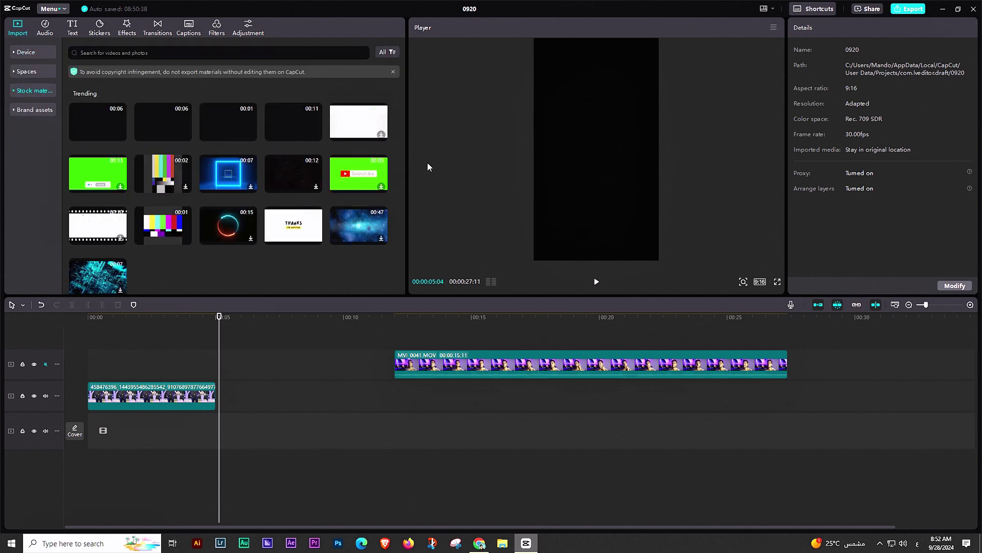
scroll(310, 215, down, 2)
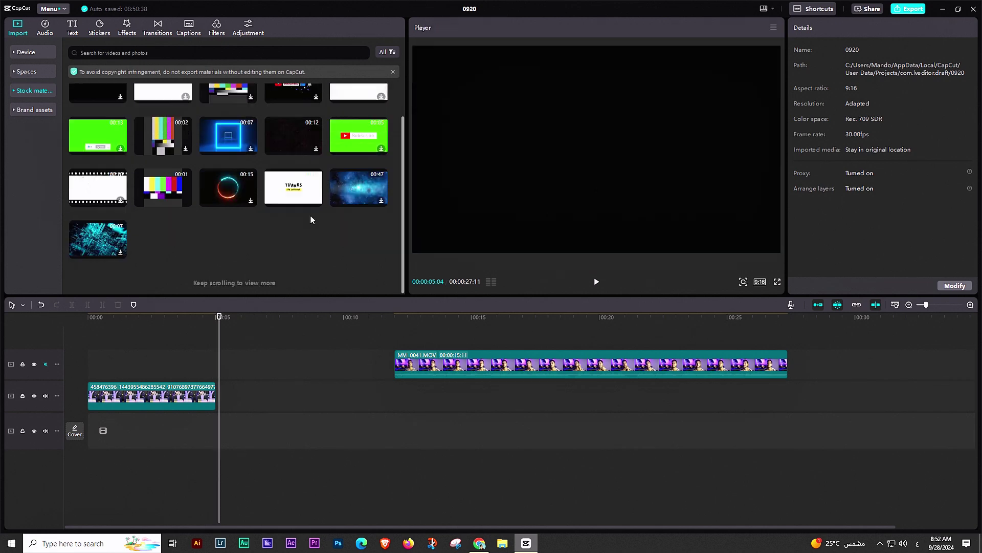
scroll(194, 213, down, 3)
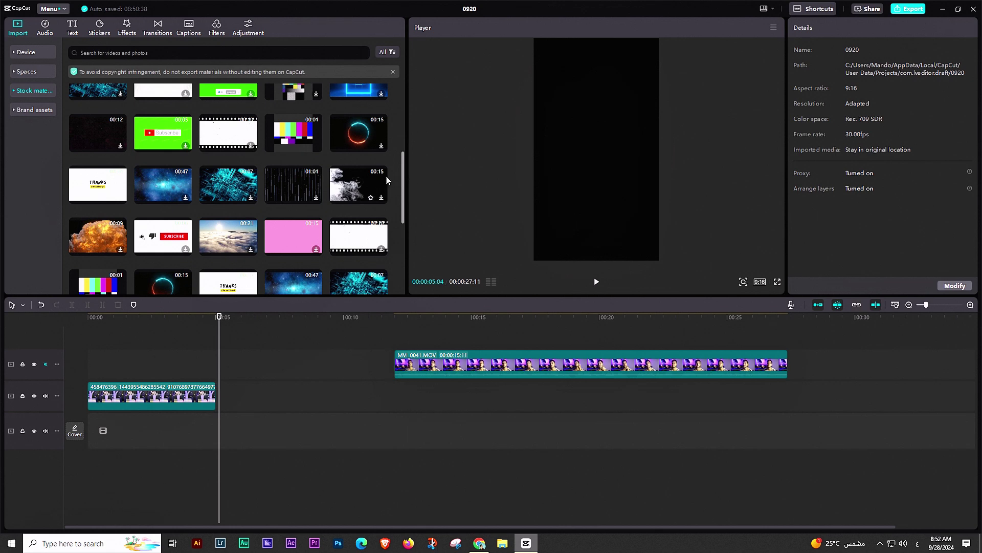
scroll(385, 176, up, 5)
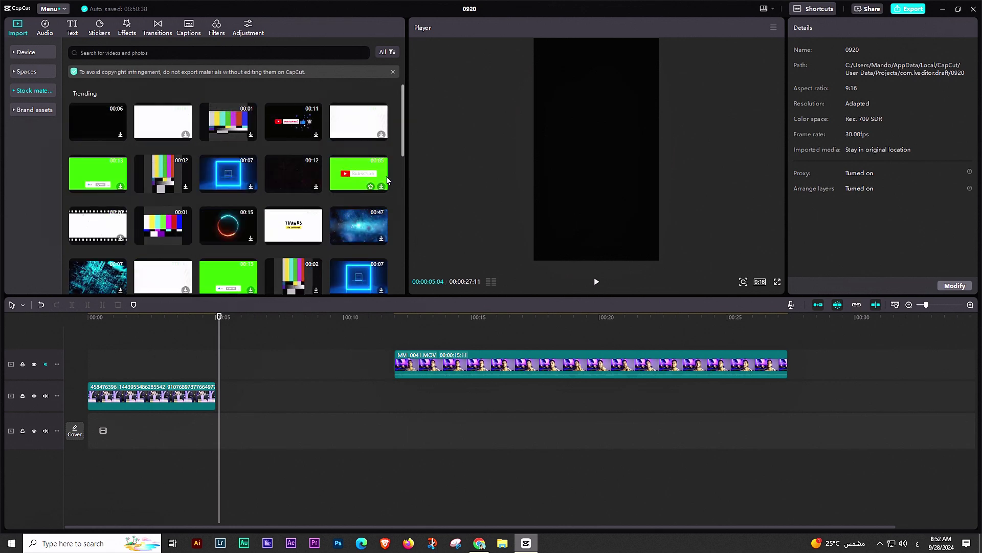
click(15, 92)
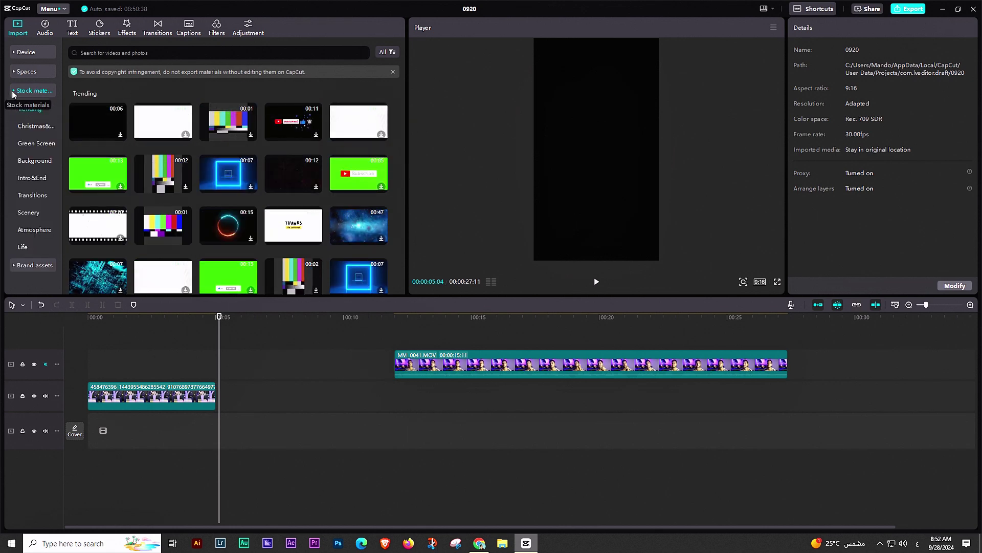
click(39, 149)
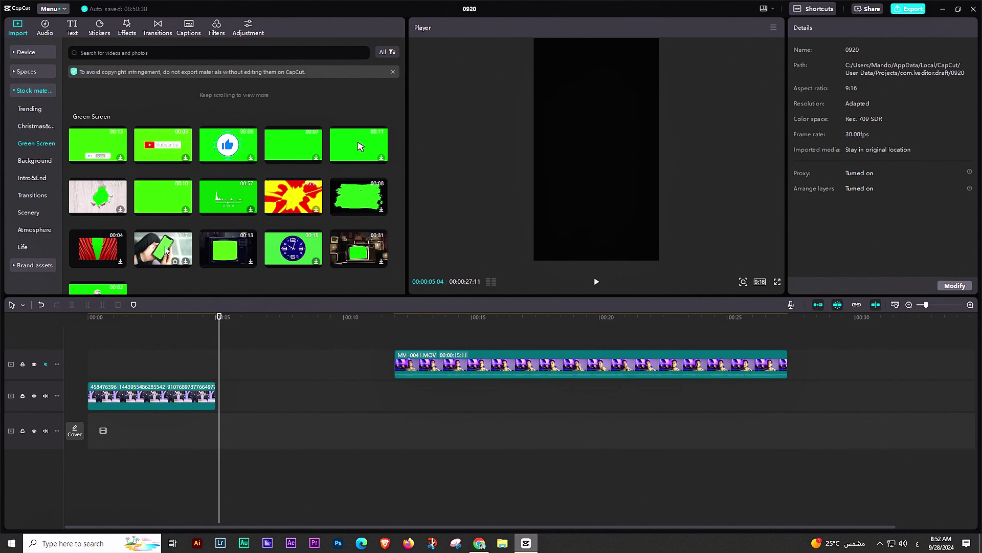
drag(167, 248, 279, 340)
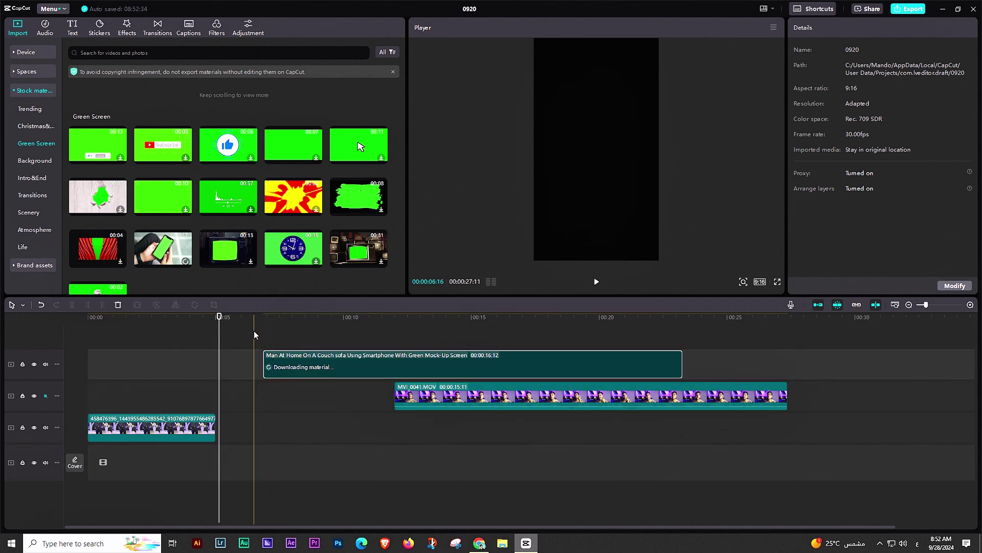
click(269, 353)
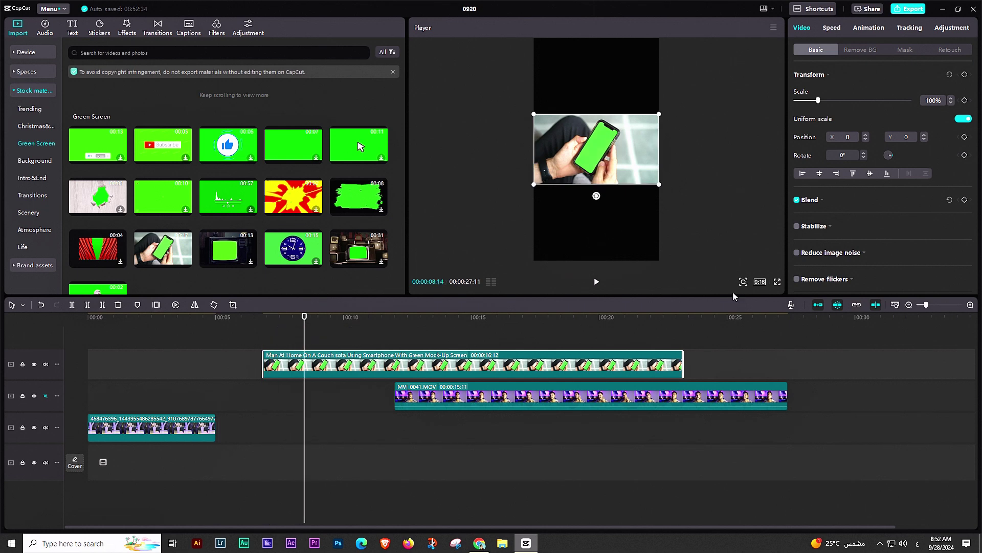
Set the project's aspect ratio to 16:9 and show the smartphone clip in the preview.
click(760, 282)
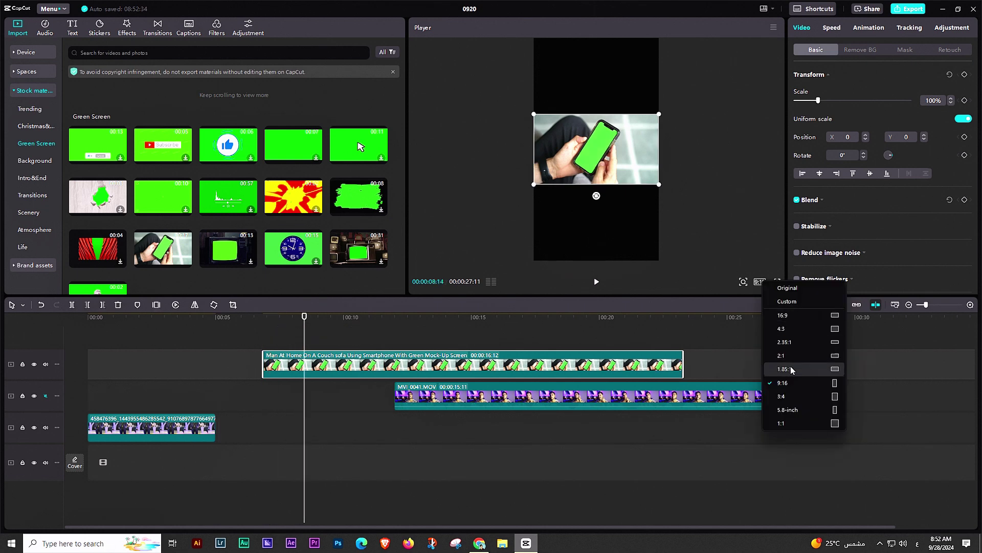
click(788, 318)
click(309, 376)
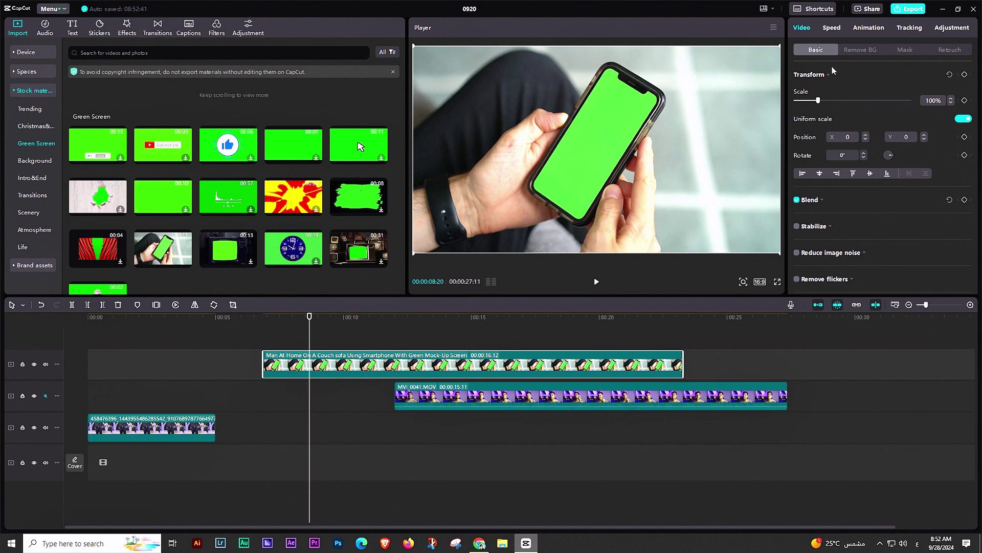
Enable Chroma key on the smartphone clip and sample the green of the phone screen as the colour to remove.
click(859, 49)
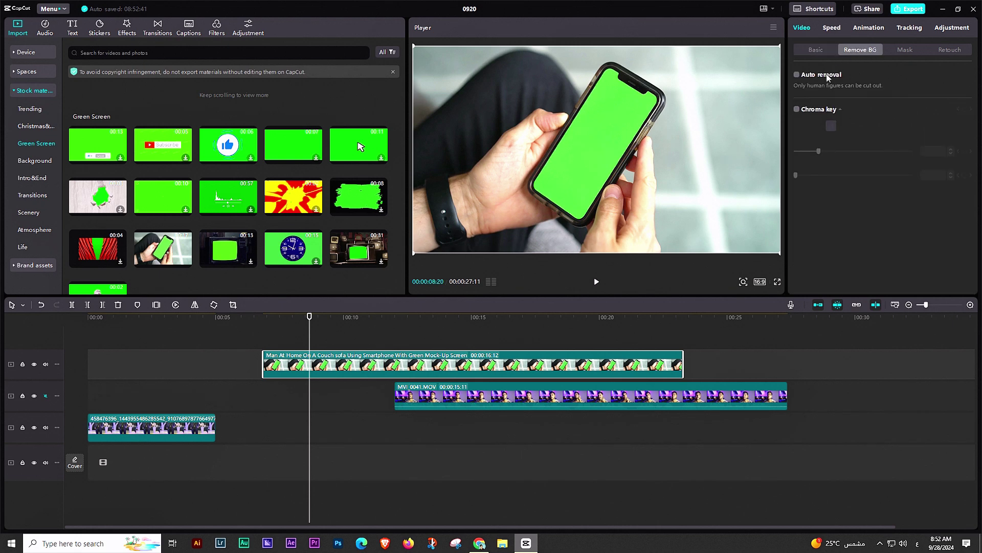
click(797, 110)
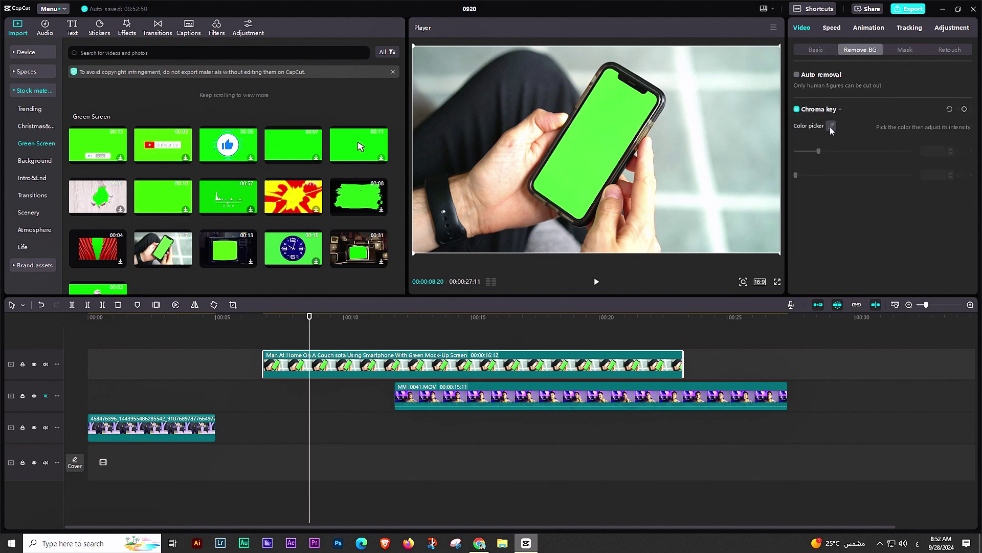
click(831, 125)
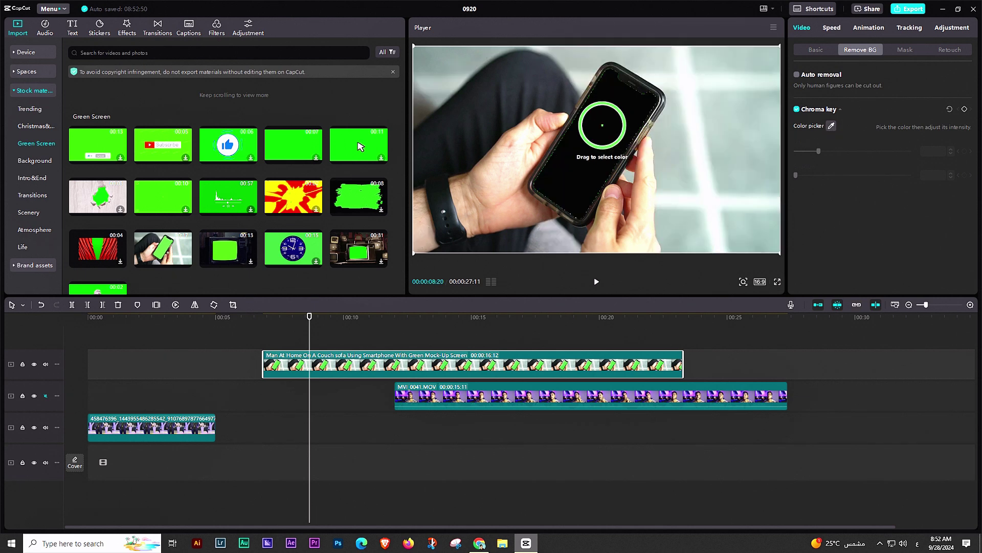
click(602, 125)
Move MVI_0041.MOV to about 22 seconds, place the photo beneath the smartphone clip instead, and play the composite.
drag(447, 395, 327, 393)
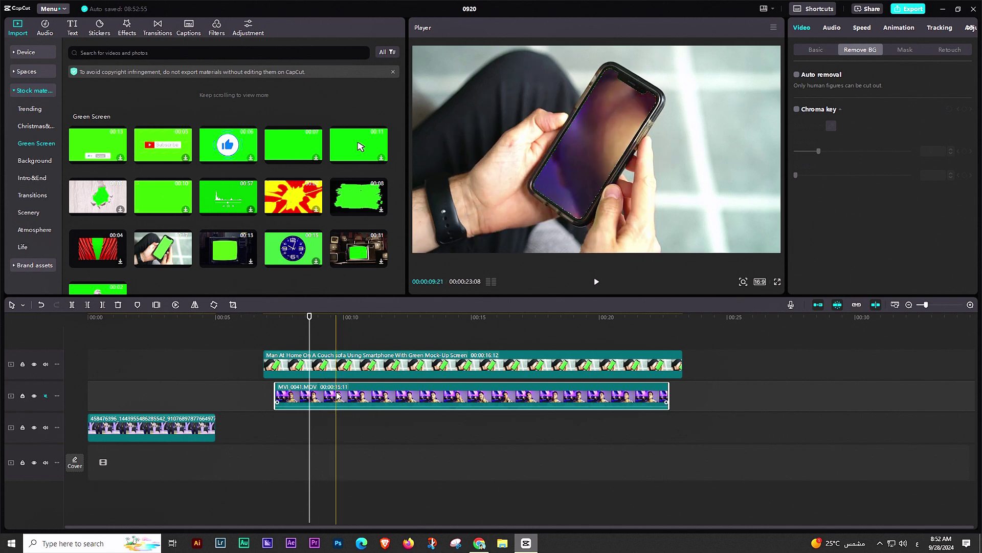
drag(337, 394, 704, 394)
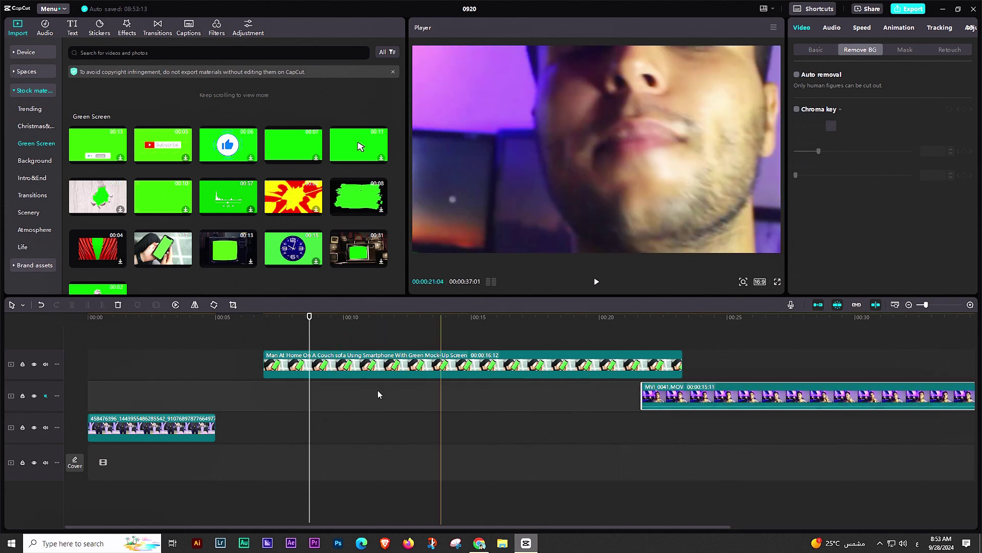
drag(148, 427, 343, 394)
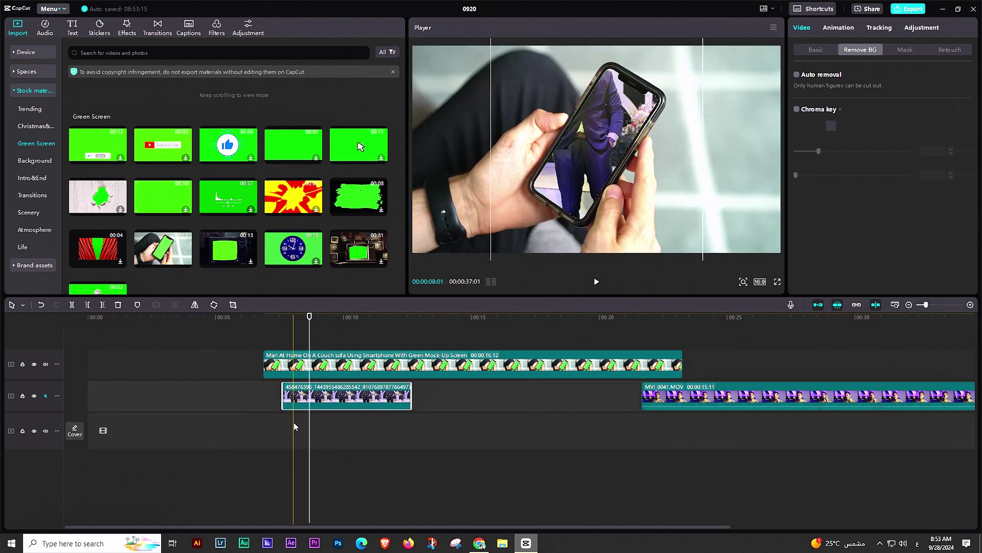
click(275, 431)
key(space)
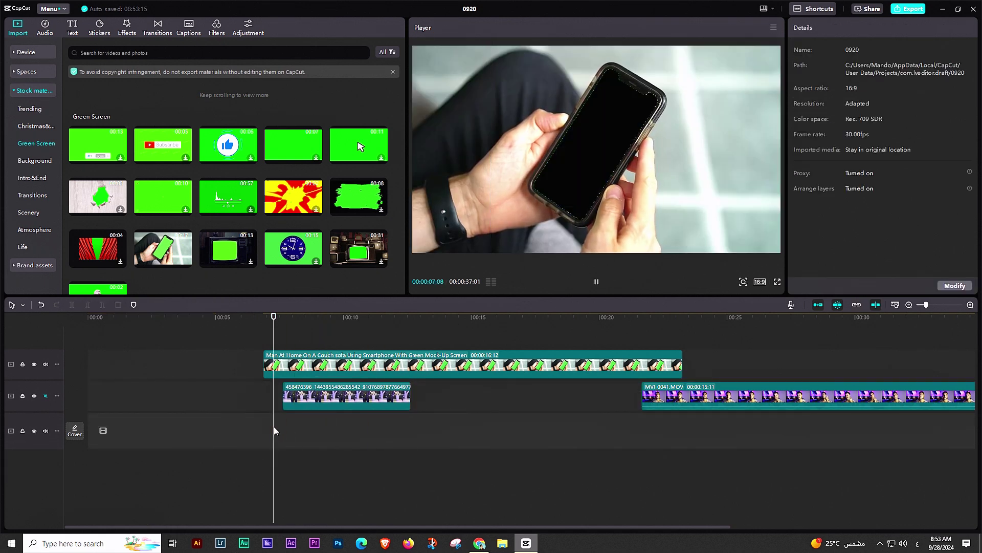
key(space)
Adjust the chroma key's intensity and shadow on the smartphone clip.
click(735, 197)
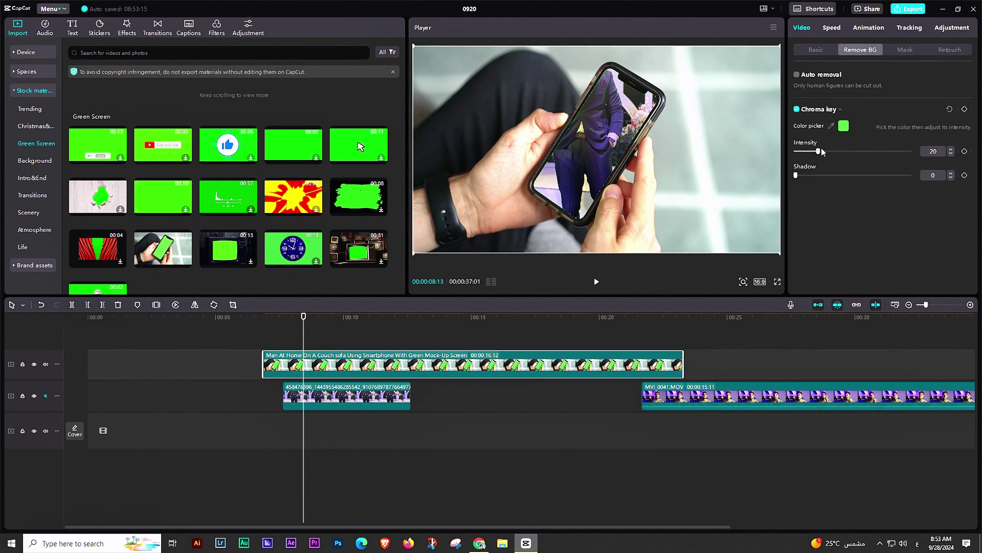
drag(864, 152, 859, 154)
drag(807, 175, 843, 176)
Fit the photo into the phone screen with scale 72%, rotation 34° and vertical position 29.
click(632, 123)
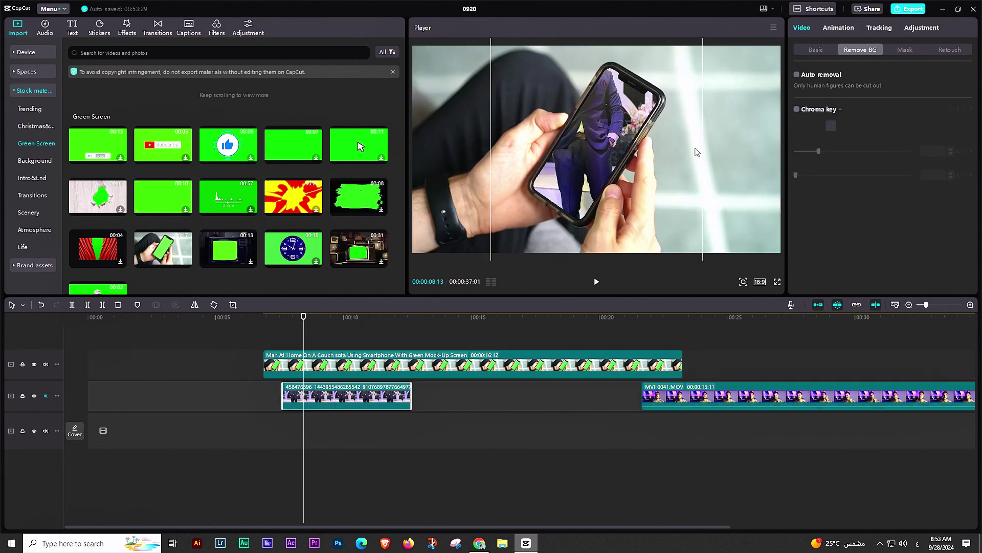
click(801, 51)
drag(828, 100, 810, 100)
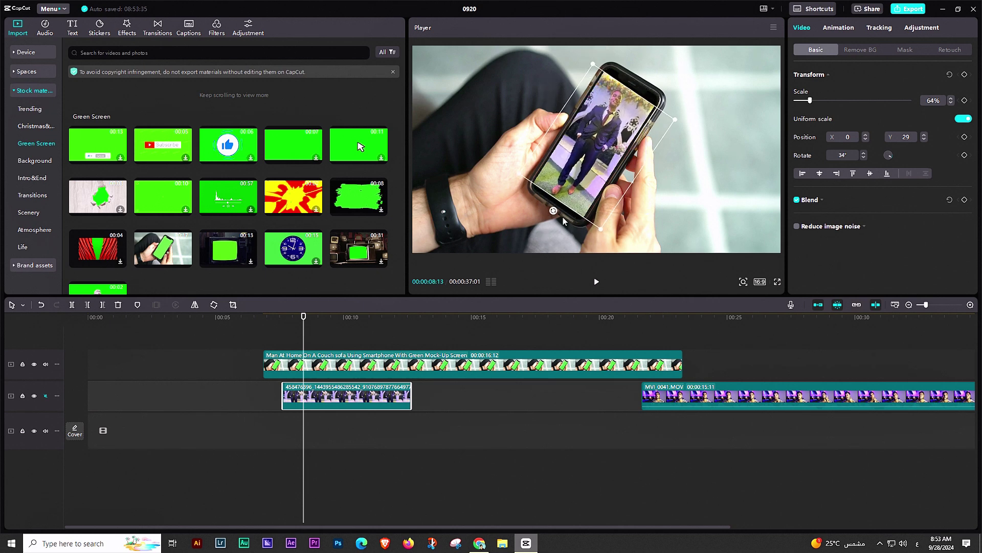
click(672, 119)
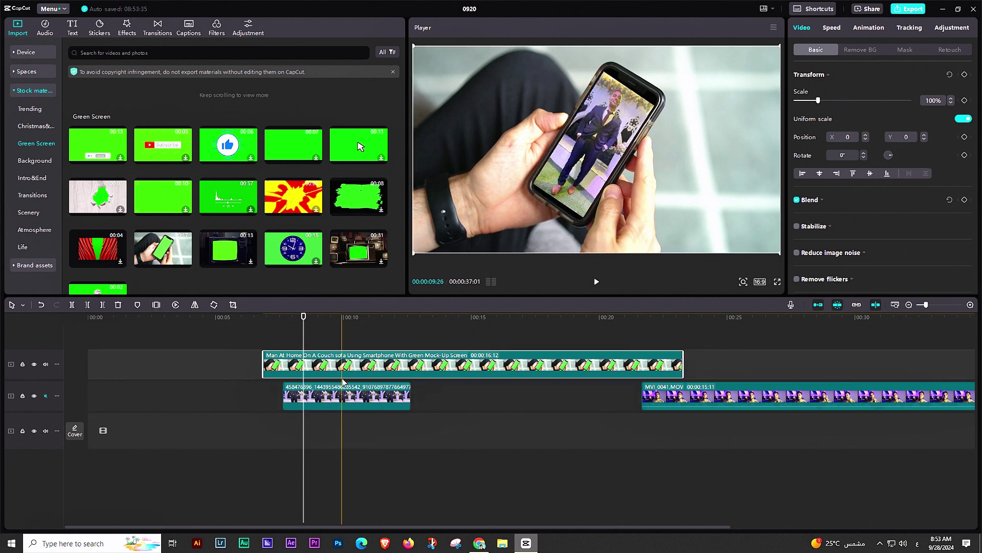
click(669, 119)
drag(668, 118, 691, 118)
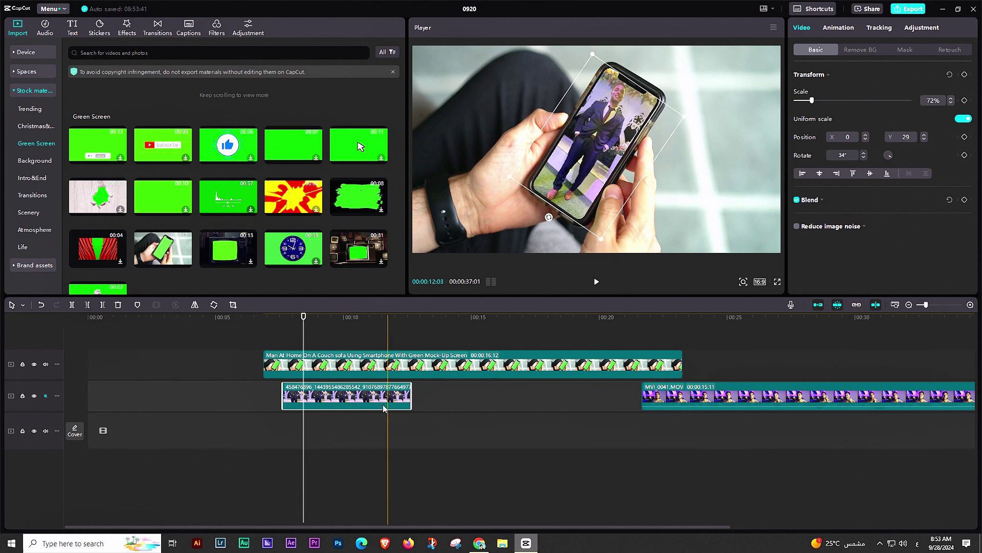
Extend the photo's start to match the beginning of the smartphone clip and play the section.
click(275, 339)
drag(284, 395, 263, 392)
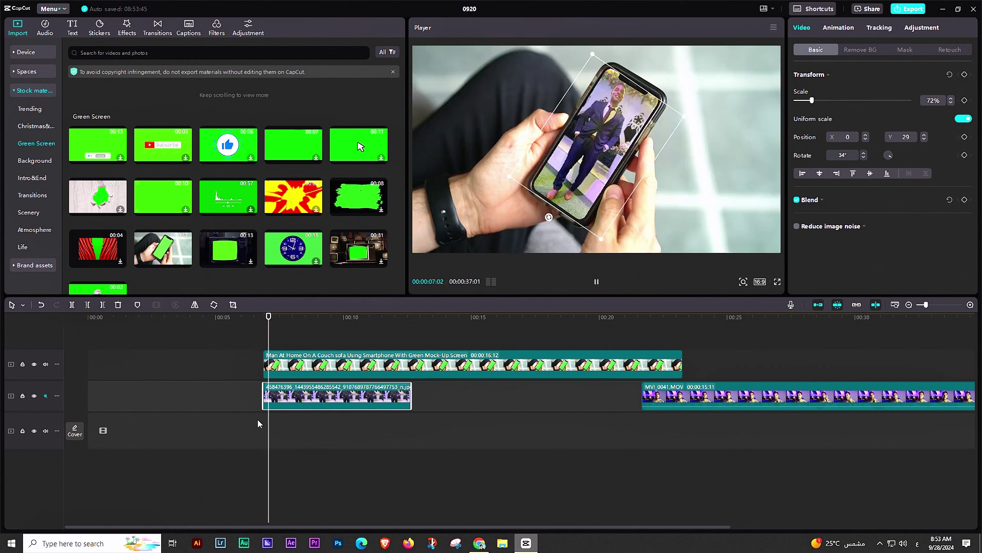
key(space)
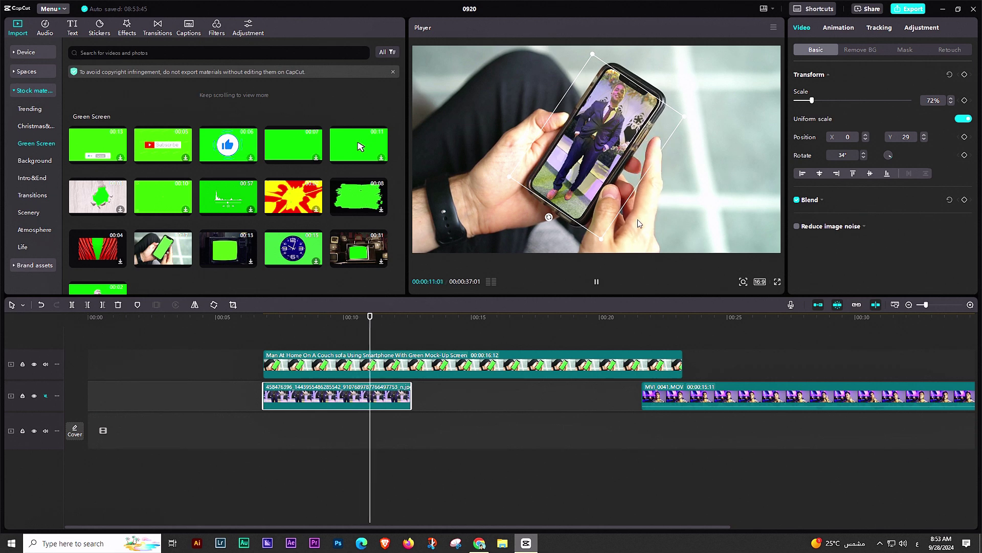
key(space)
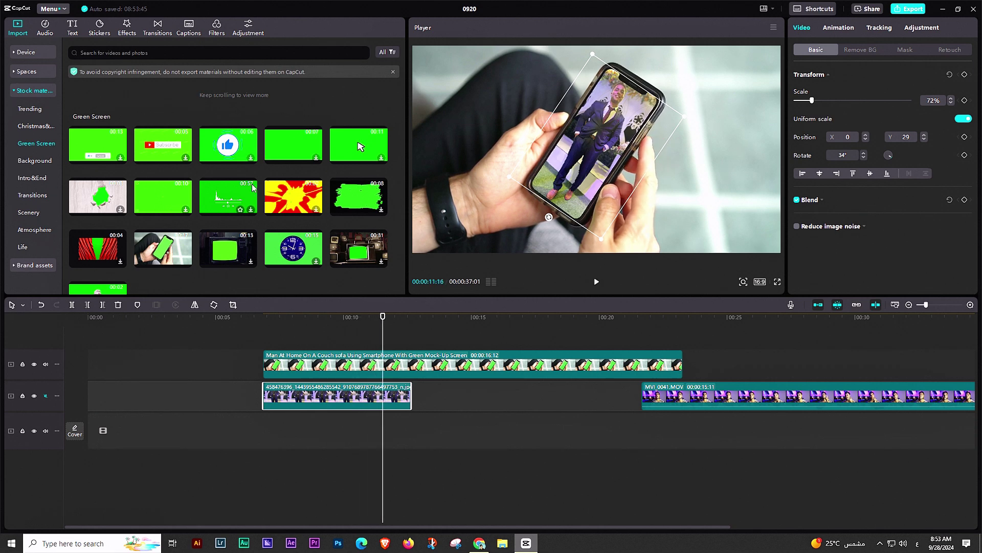
Add the stock background clip of moving vertical lines on black at the start of the timeline, on a new top track.
click(30, 160)
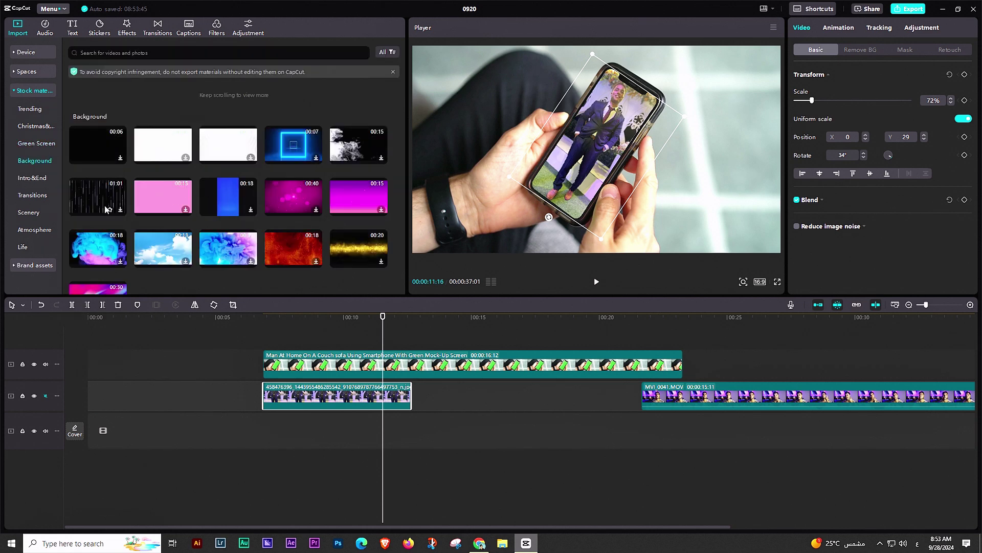
drag(91, 195, 136, 371)
click(136, 361)
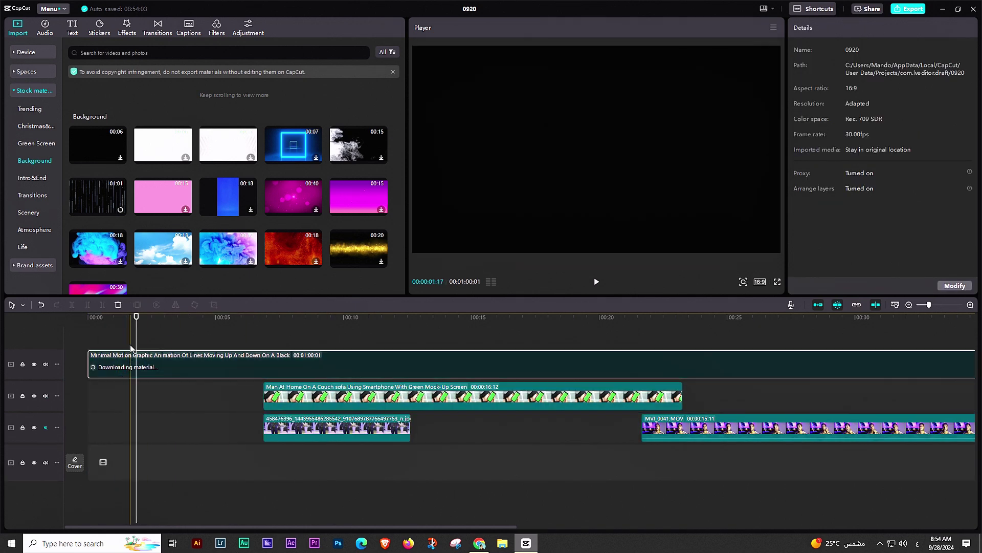
drag(99, 339, 122, 338)
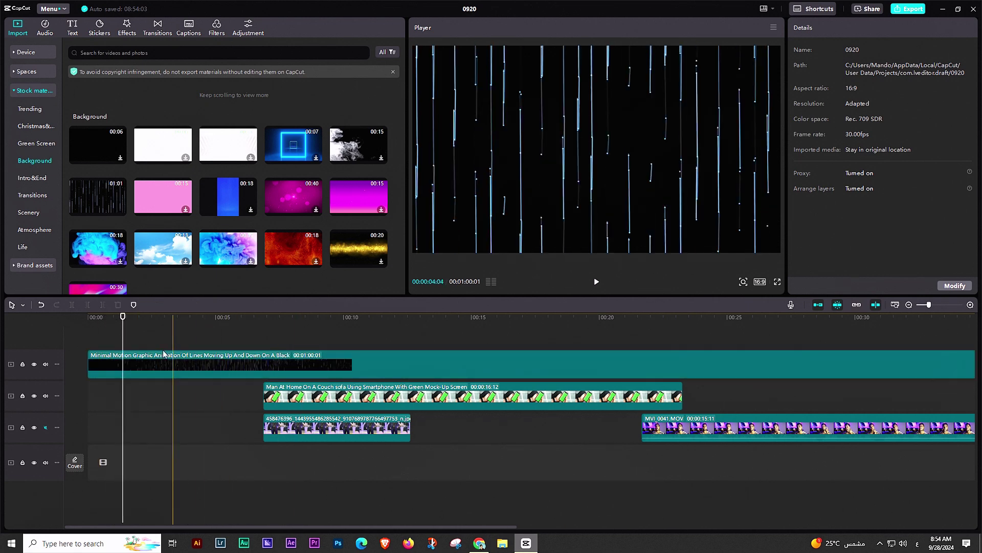
Move the photo near the start of the timeline onto a new track above the moving-lines background.
drag(319, 432, 142, 432)
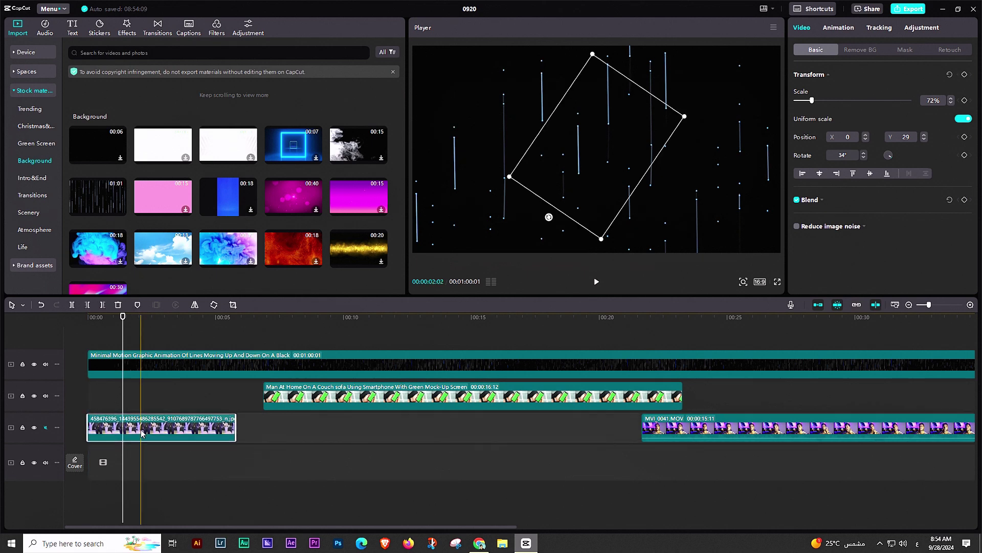
click(154, 361)
drag(132, 436, 120, 340)
click(114, 341)
click(589, 169)
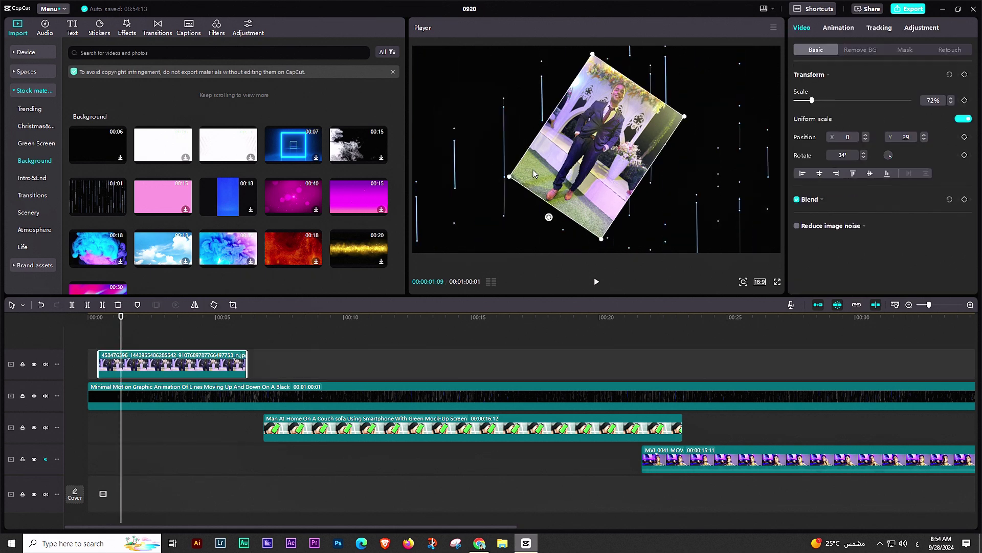
Set the photo's rotation to 0° and play it over the moving-lines background.
drag(553, 220, 584, 232)
key(space)
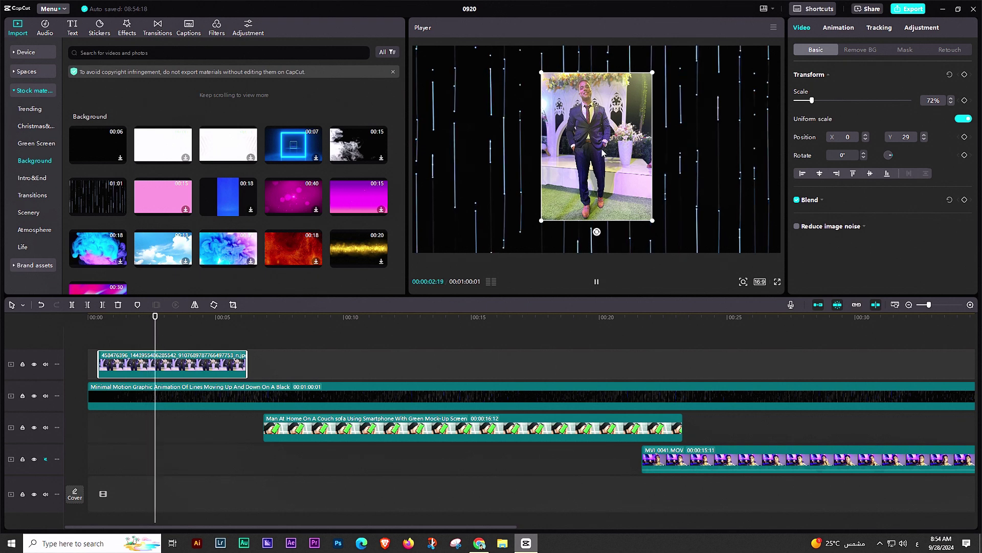
key(space)
key(space)
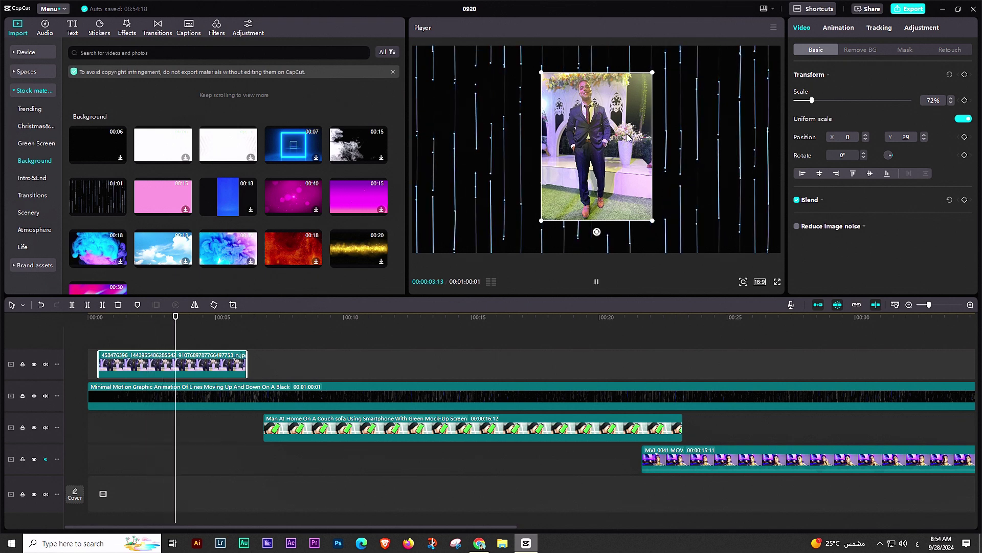
Reposition the photo to X -70, Y 84 and add Transform keyframes at 00:00:03:25 and about 00:00:05:15.
mouse_move(599, 148)
mouse_down()
mouse_move(672, 145)
mouse_move(601, 141)
mouse_up()
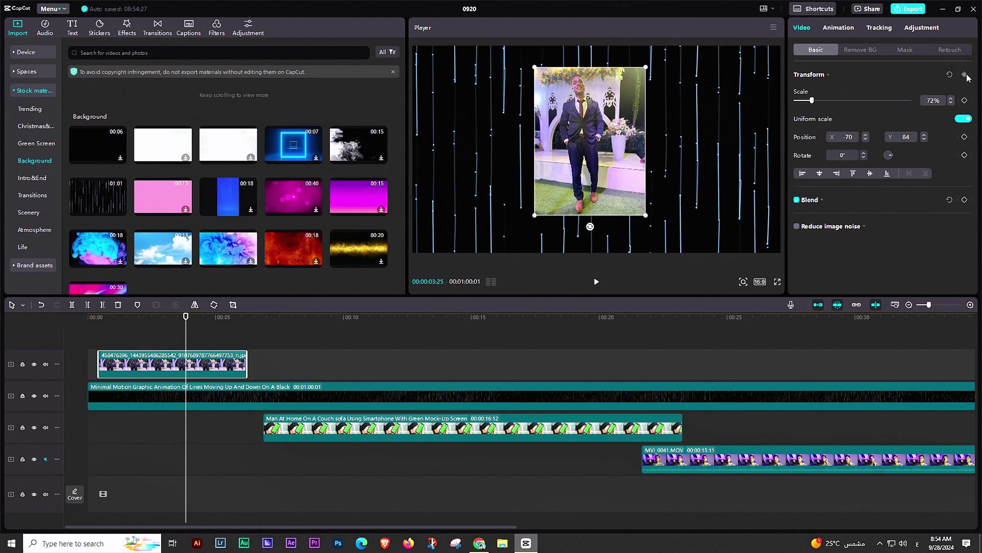
click(228, 318)
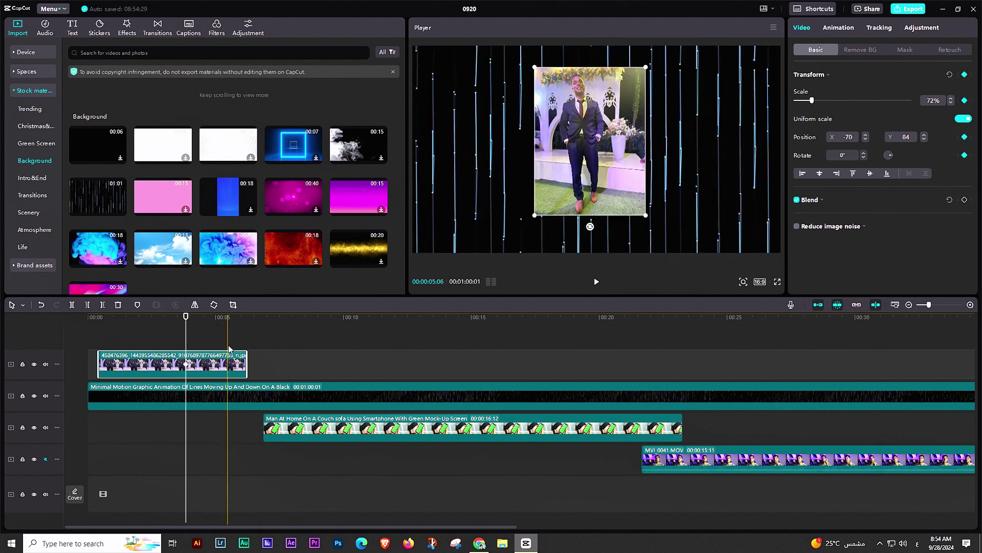
click(239, 370)
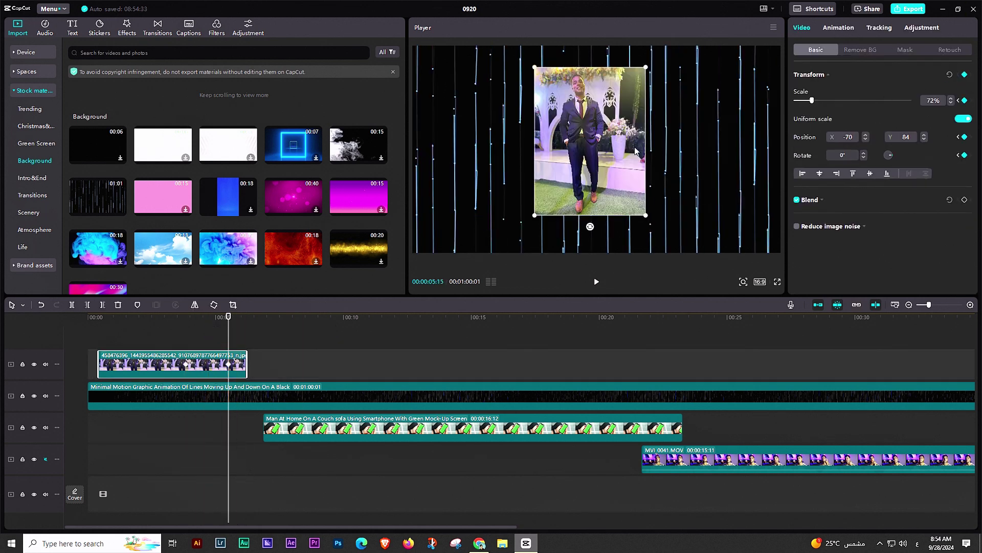
Move the photo to X 918, Y 109 at the second keyframe and play back its motion across the moving-lines background.
drag(612, 160, 706, 157)
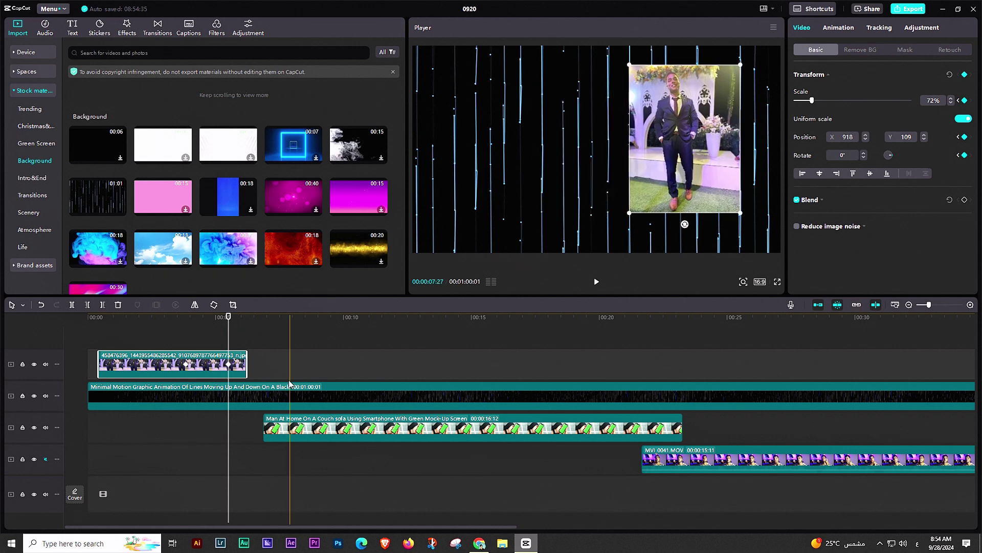
key(ctrl+z)
click(182, 317)
key(space)
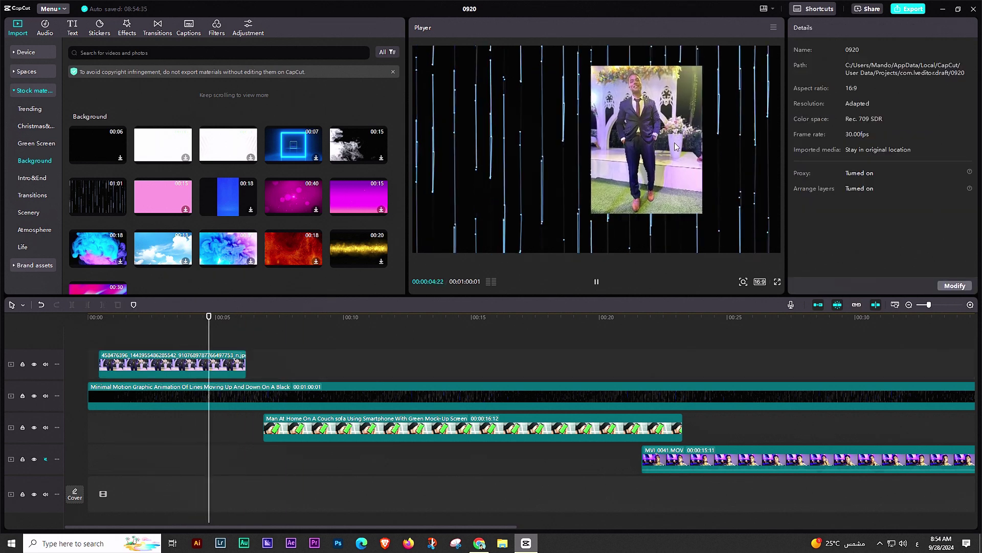
key(space)
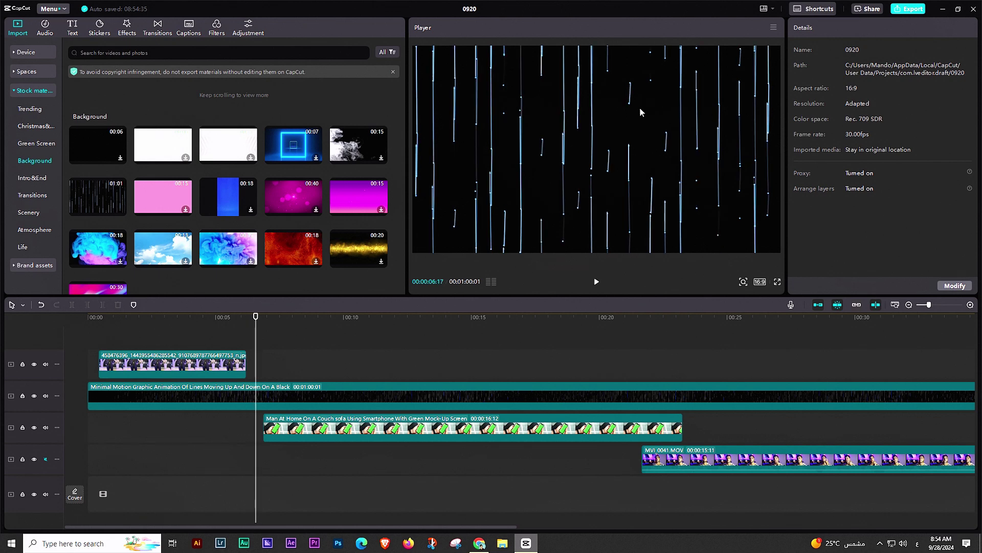
drag(256, 330, 243, 330)
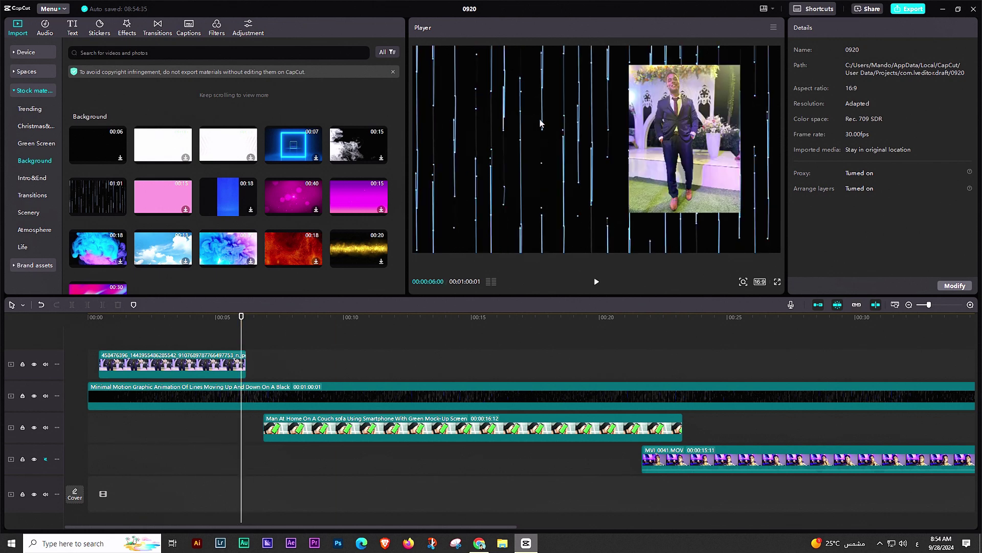
Delete the photo, the moving-lines background and the green-screen smartphone clip from the timeline, keeping only MVI_0041.MOV.
click(209, 362)
key(Delete)
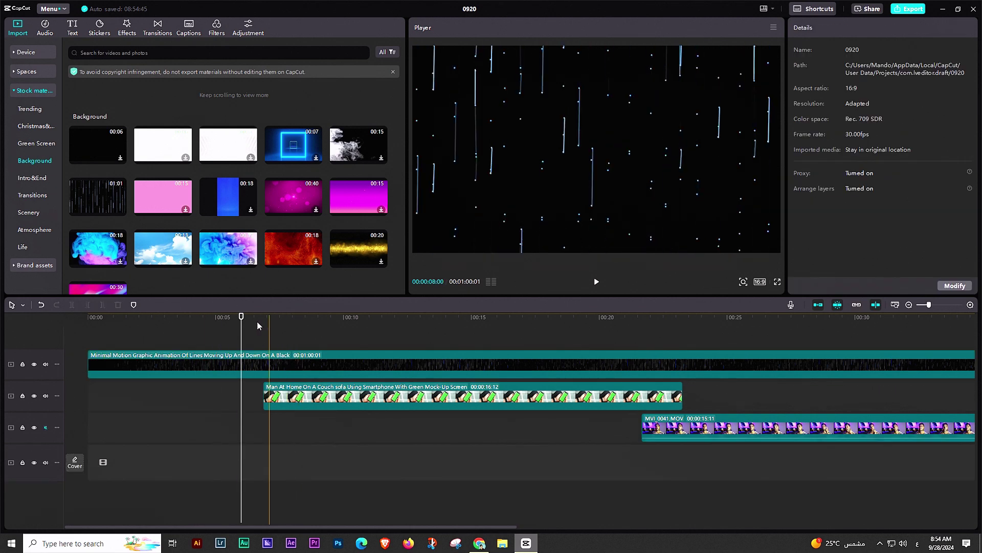
click(297, 372)
key(Delete)
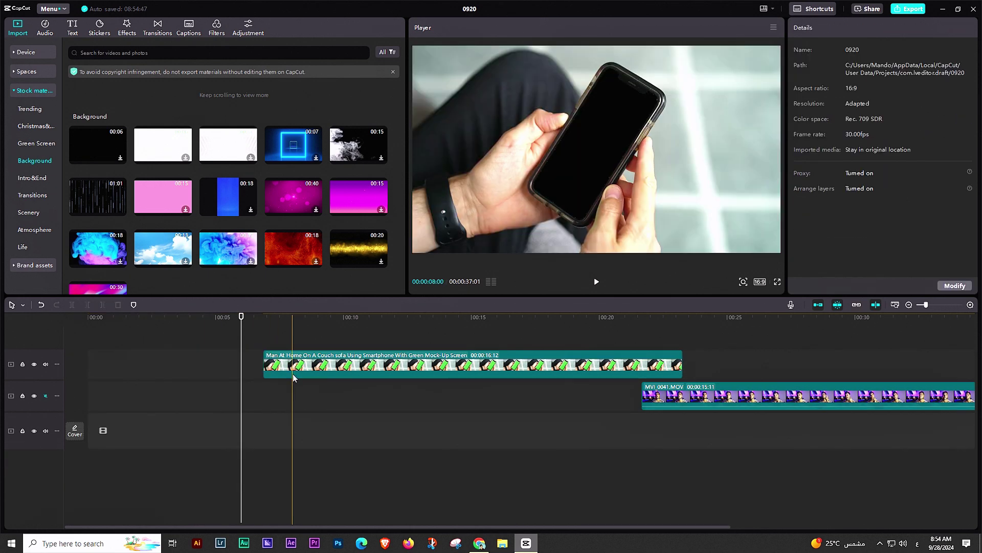
key(Delete)
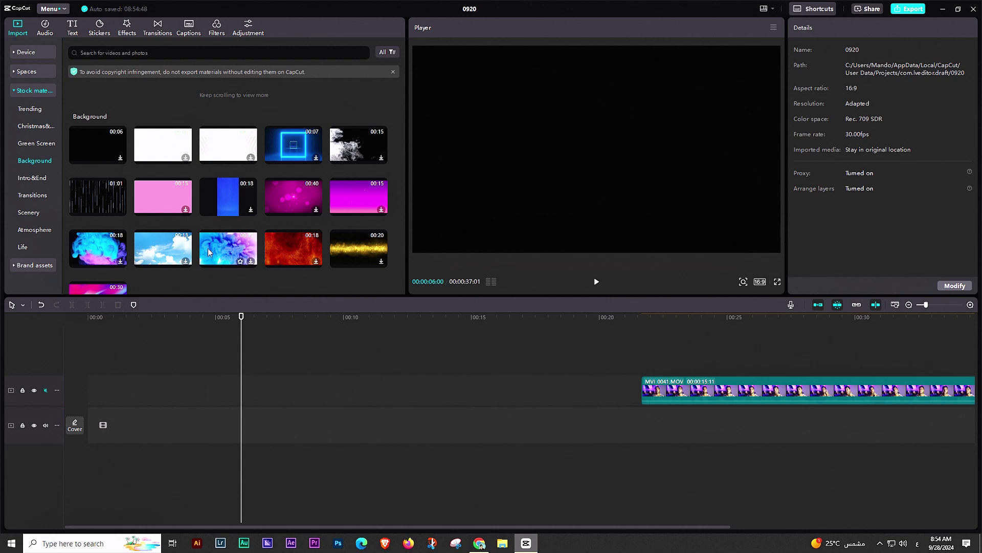
Add the technology intro clip from the Intro&End stock materials to a new track above MVI_0041.MOV.
scroll(255, 198, down, 1)
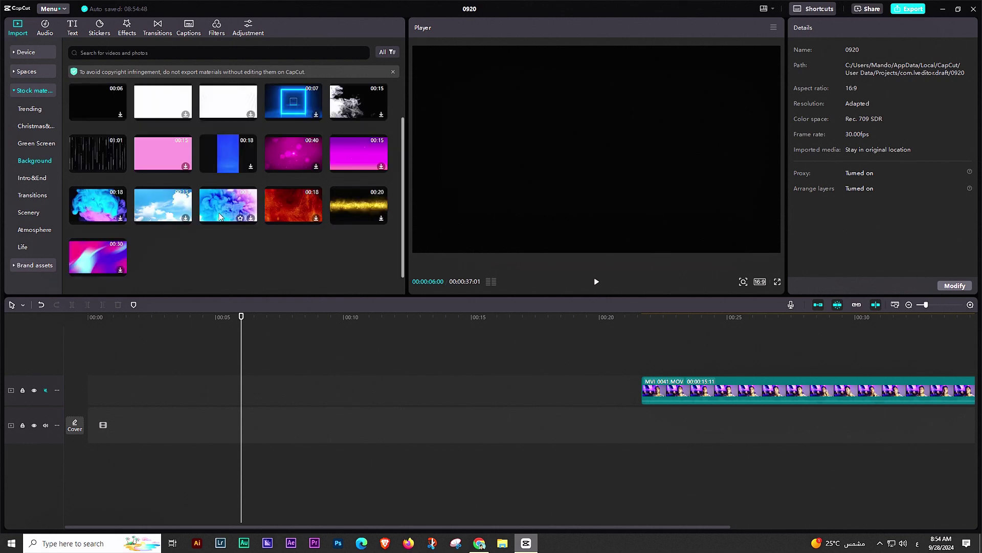
click(41, 179)
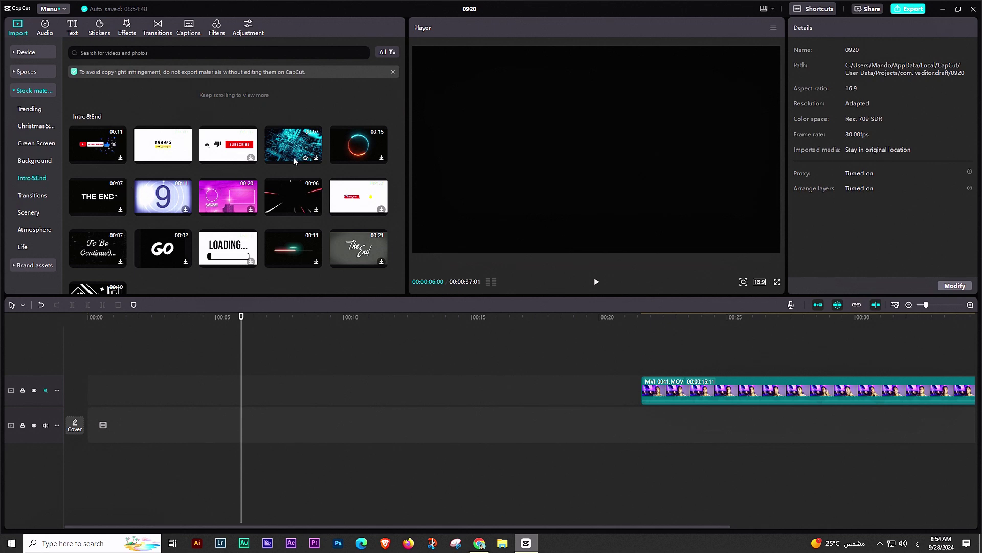
drag(301, 147, 211, 344)
click(179, 337)
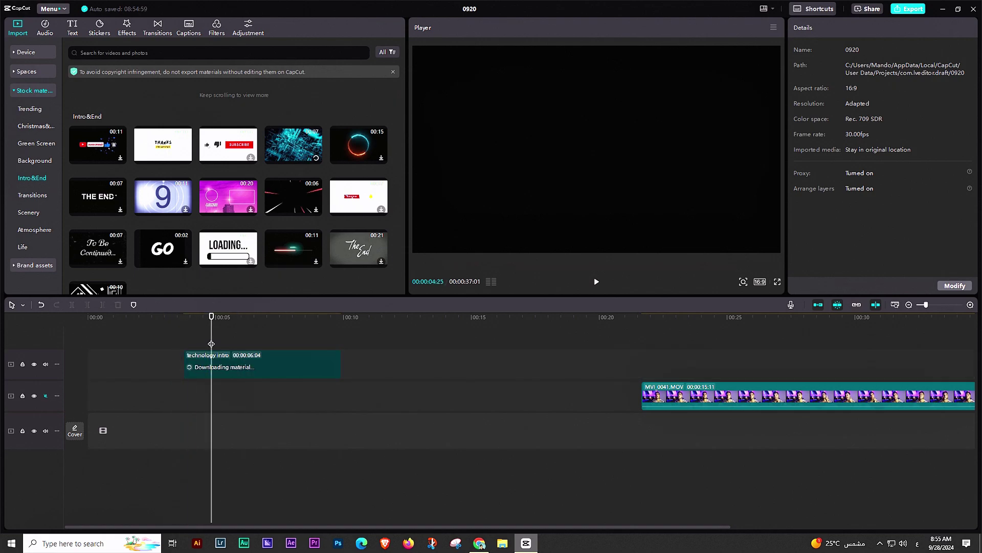
Play the technology intro clip and move it to the start of the timeline.
click(240, 358)
key(space)
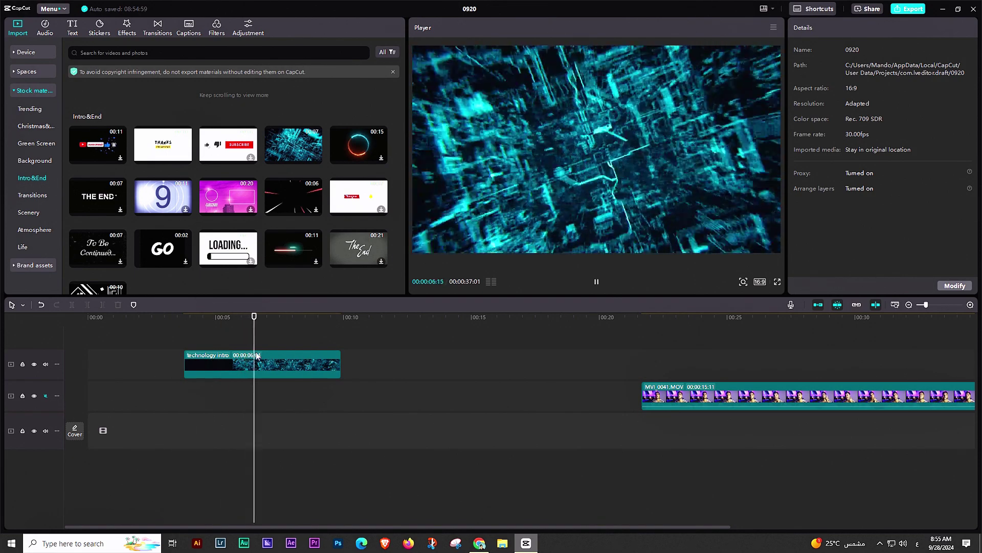
key(space)
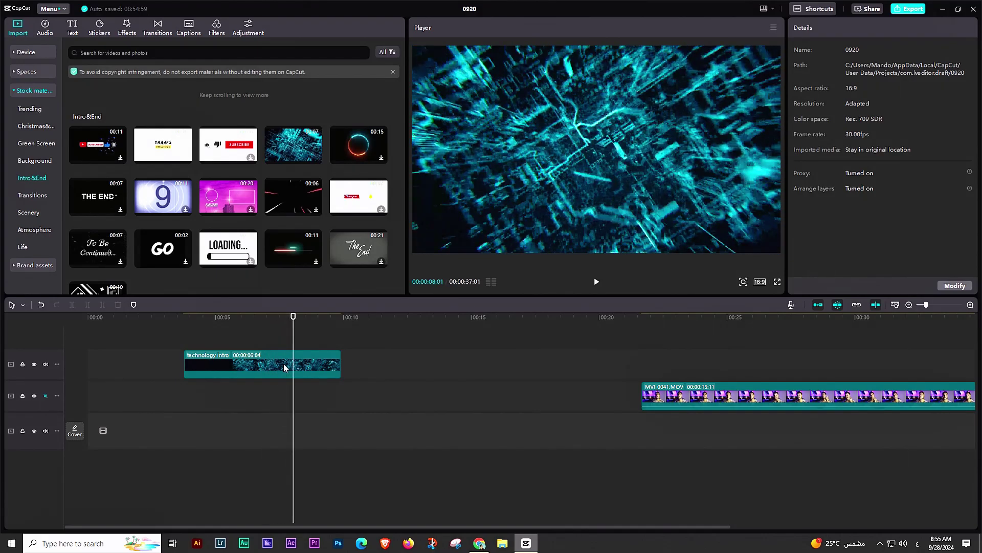
drag(233, 318, 249, 318)
drag(270, 365, 173, 365)
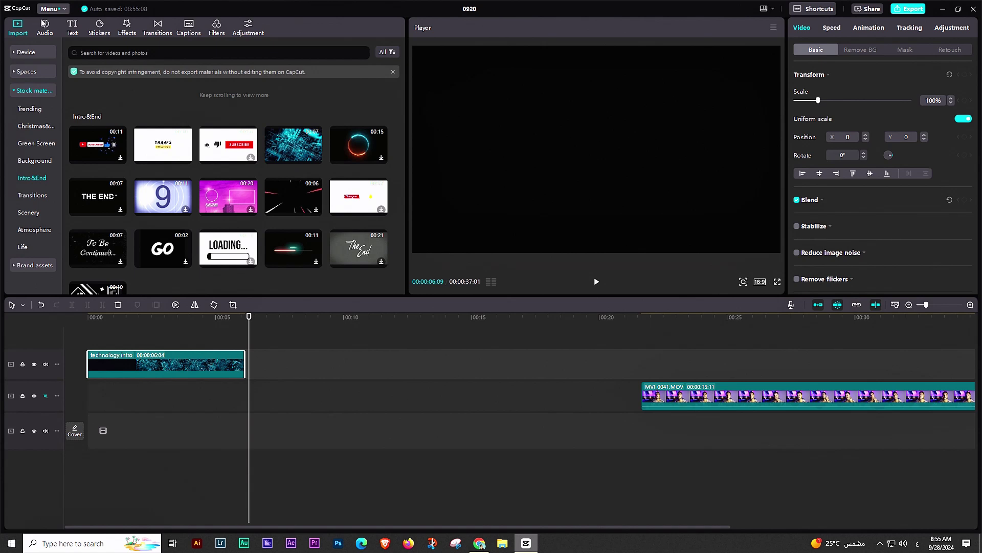
Search the music library for "tech".
click(25, 91)
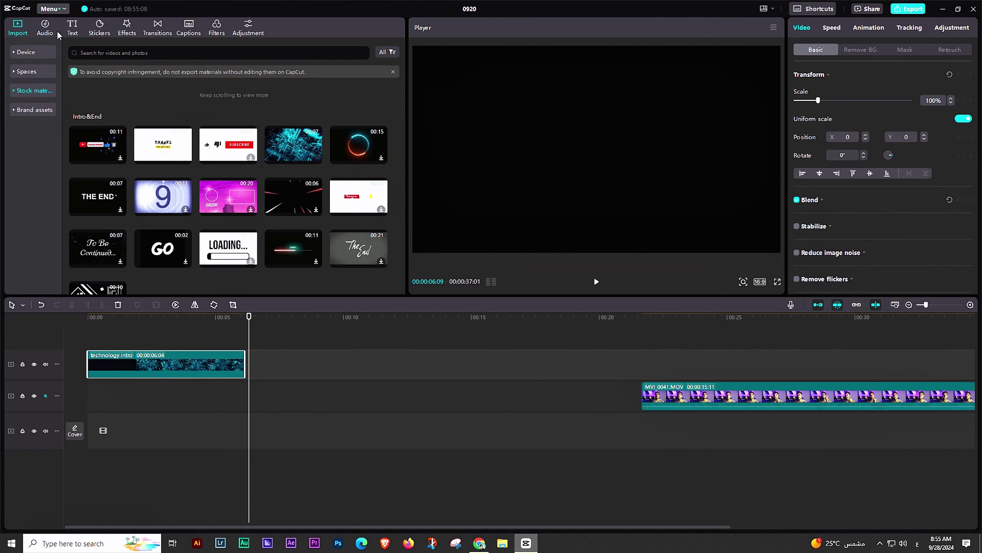
click(12, 94)
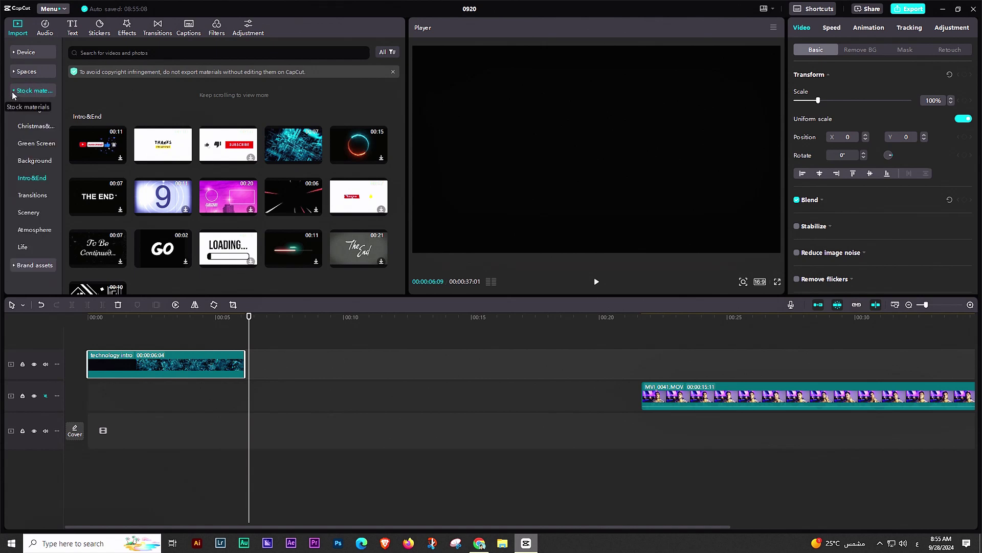
click(47, 28)
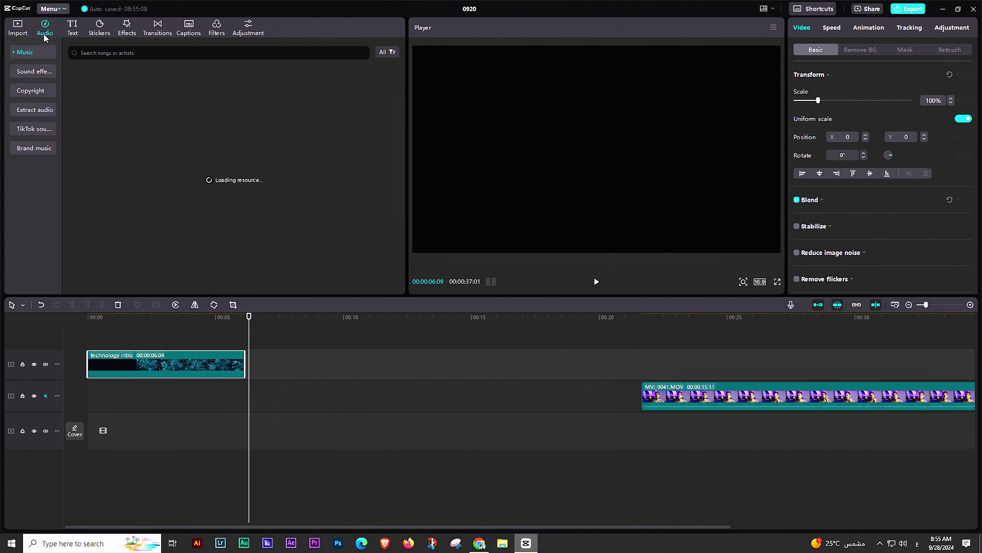
click(100, 52)
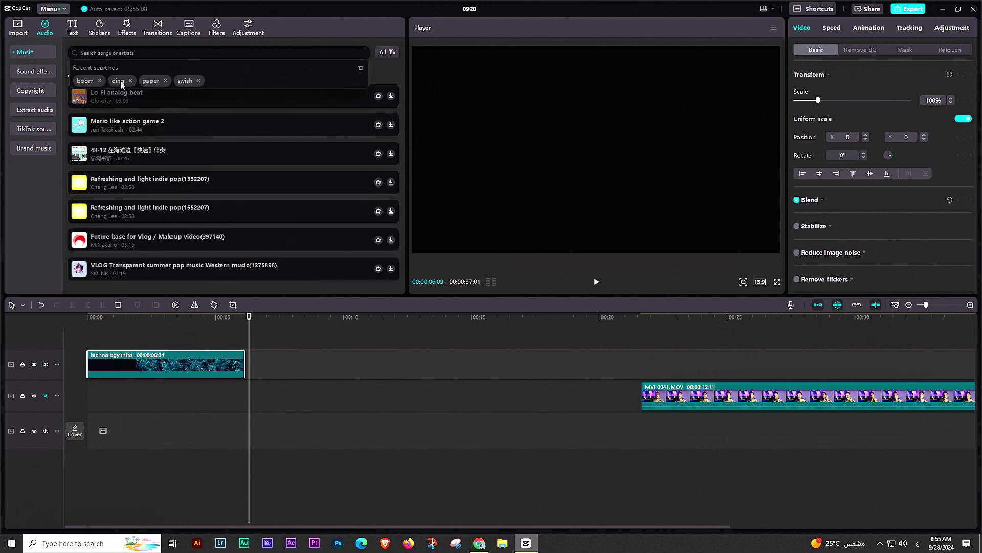
text(tech)
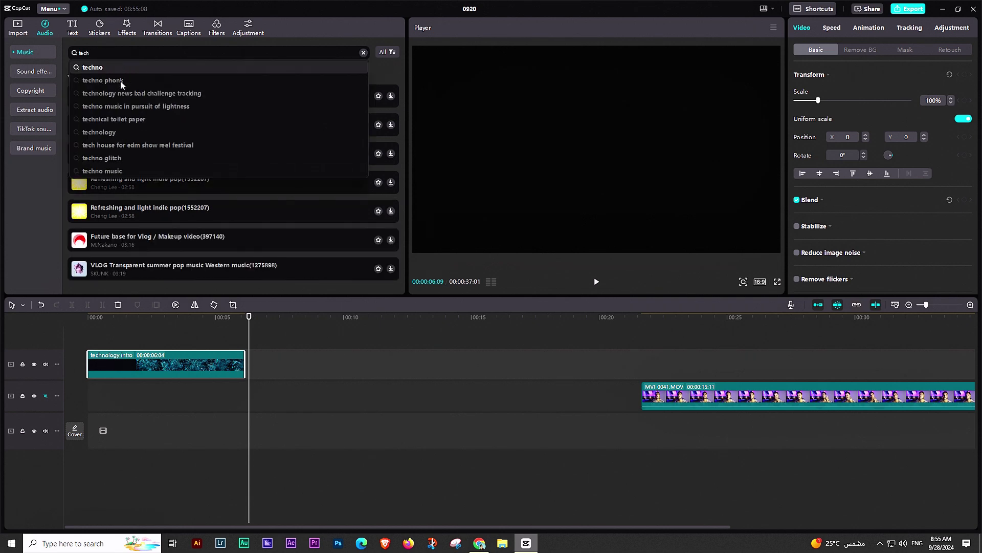
key(Return)
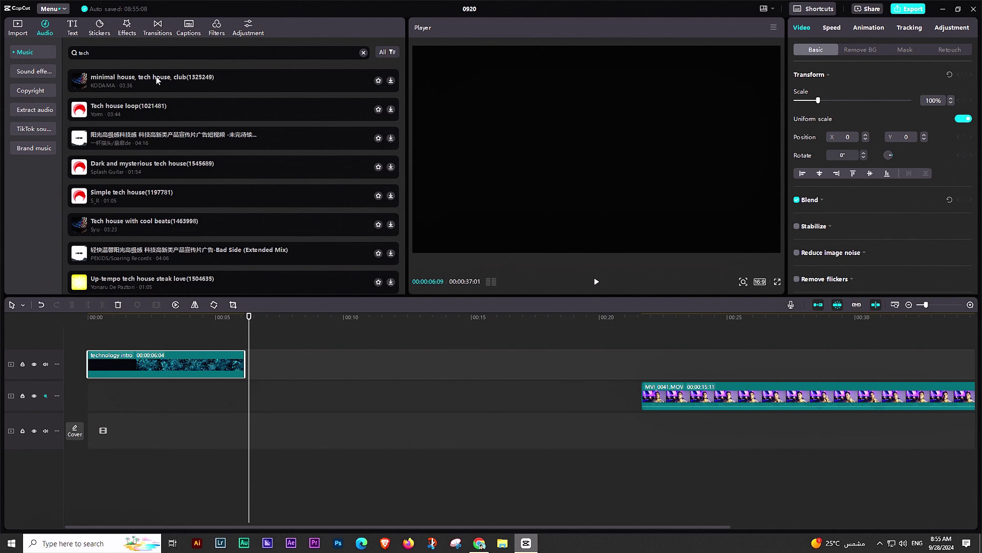
Preview tech house tracks, add Simple tech house(1197781) at the start of the timeline and play it with the intro.
click(156, 76)
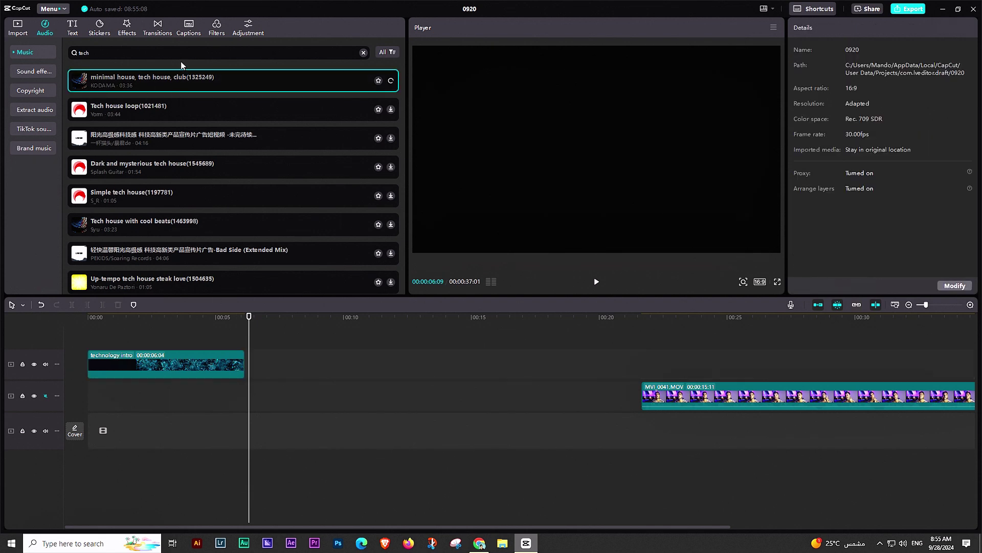
click(130, 194)
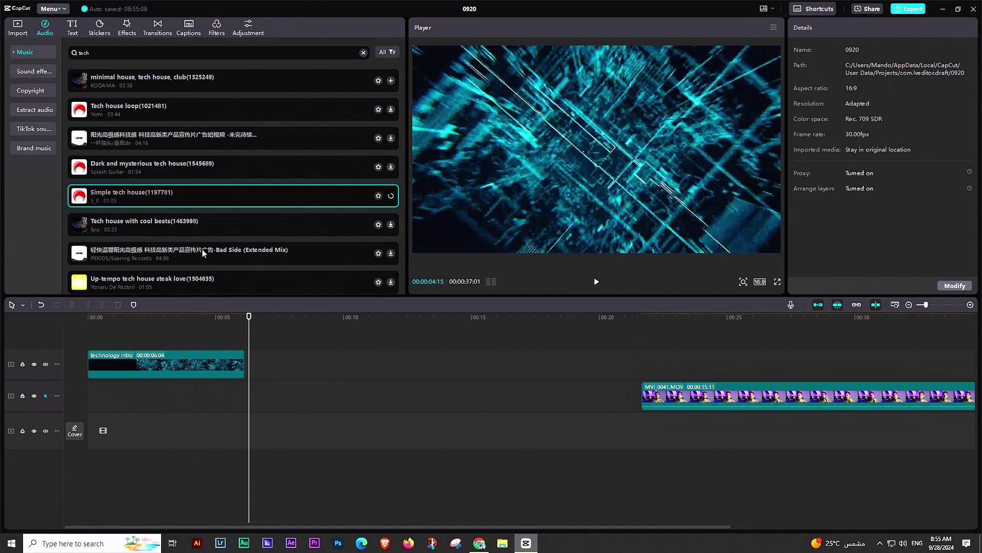
drag(137, 196, 84, 462)
click(102, 491)
key(space)
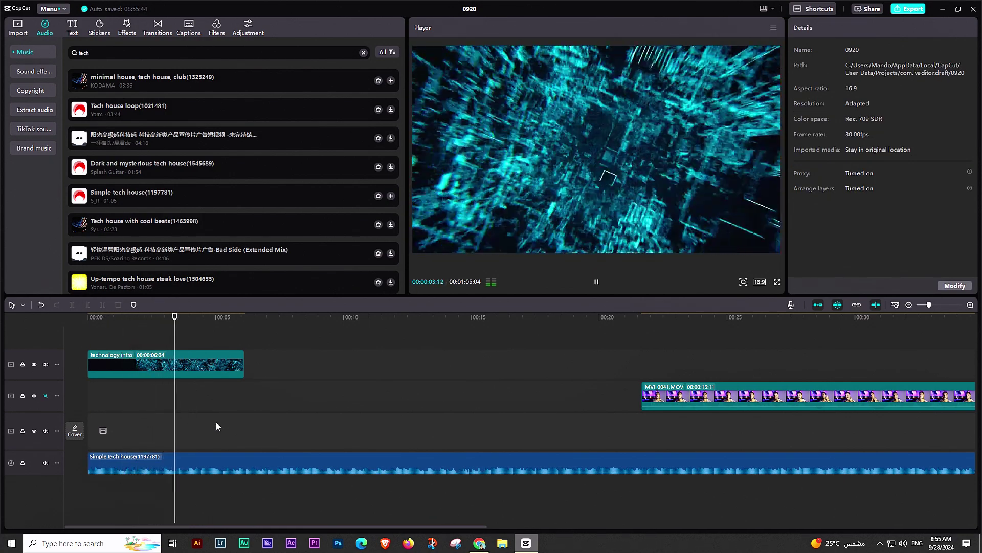
key(space)
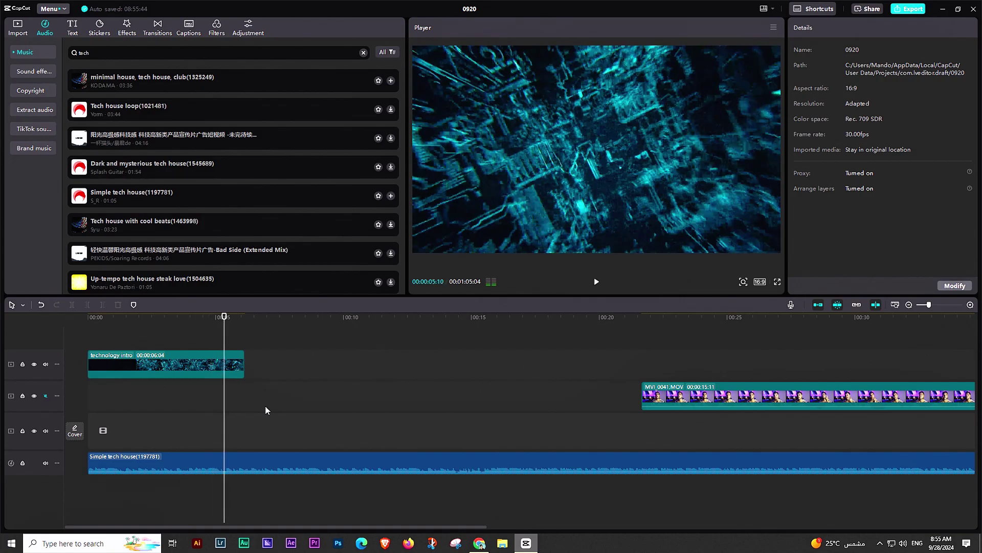
Delete the Simple tech house audio and the technology intro clip from the timeline.
click(171, 407)
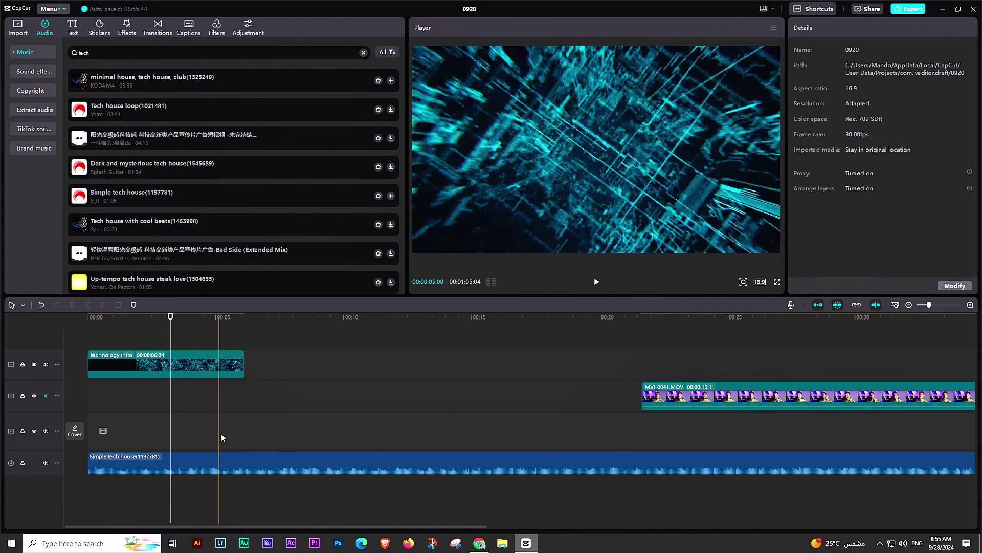
click(237, 464)
key(Delete)
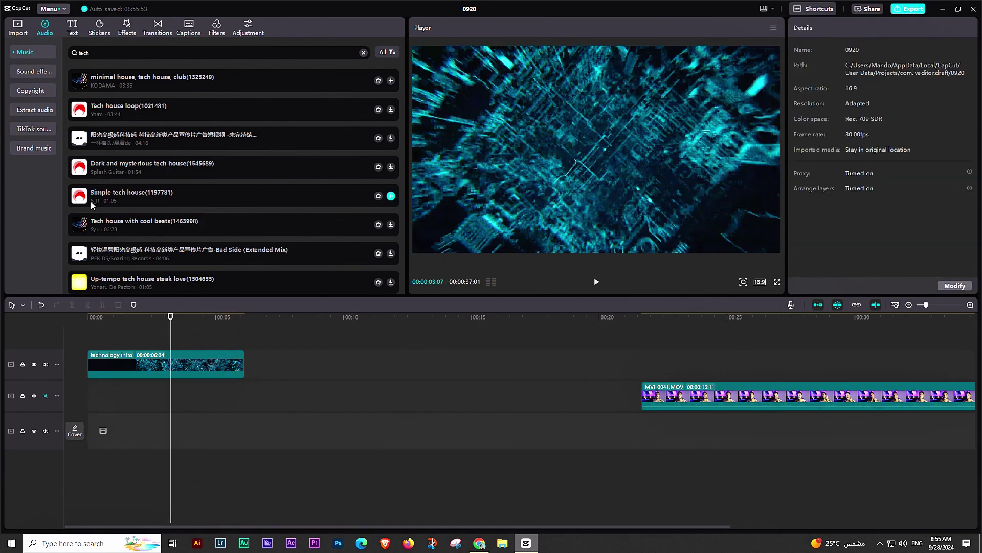
scroll(220, 238, down, 4)
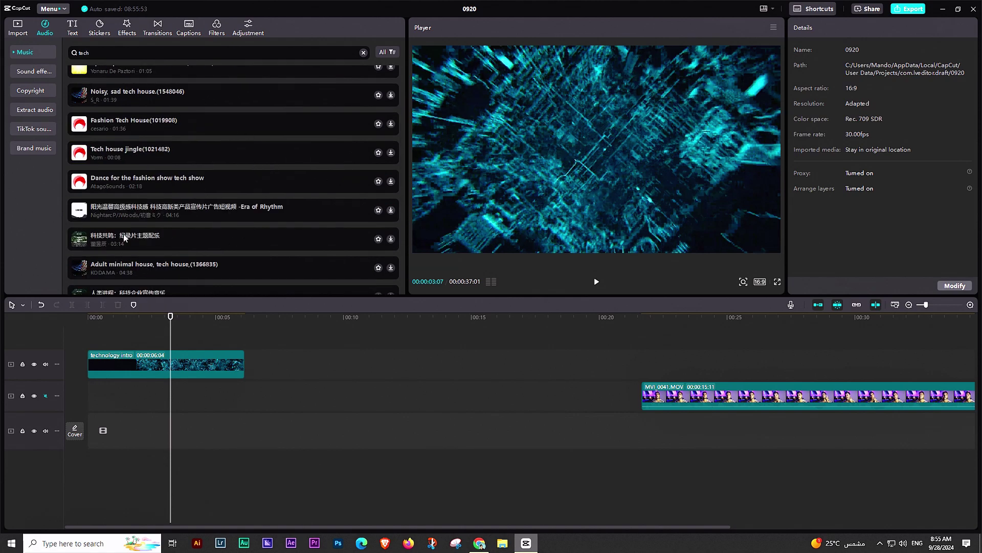
scroll(212, 180, up, 4)
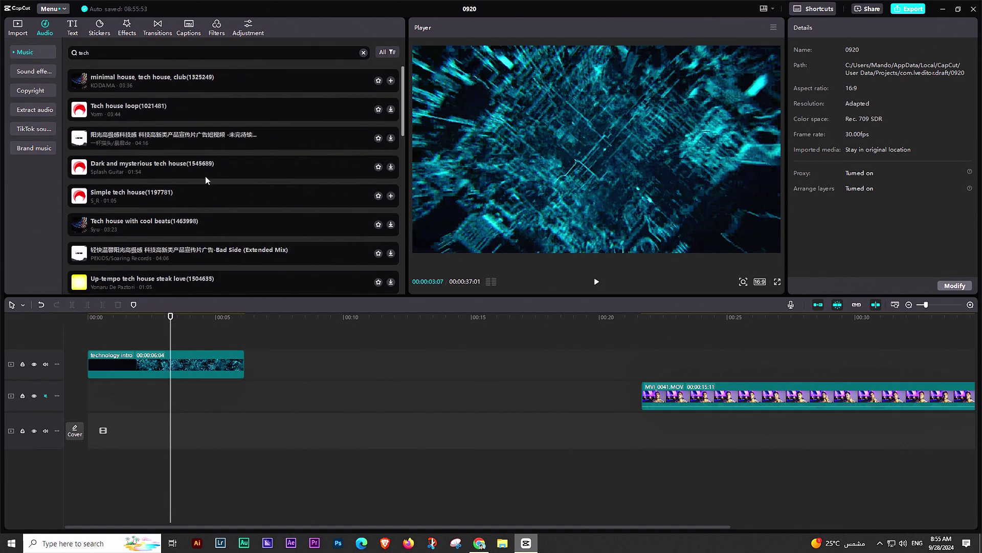
click(171, 366)
key(Delete)
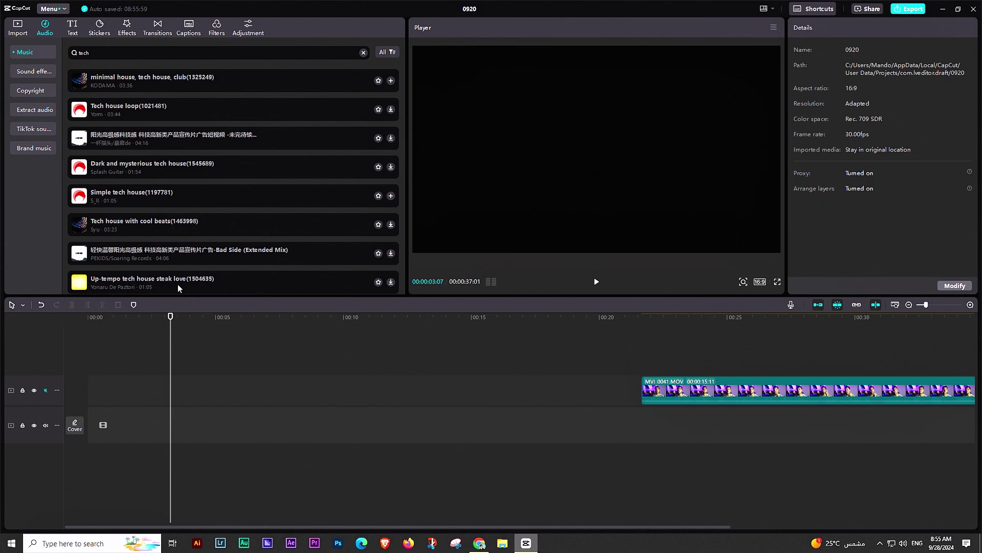
Browse the Intro&End, Life and Atmosphere categories of the stock materials.
click(26, 31)
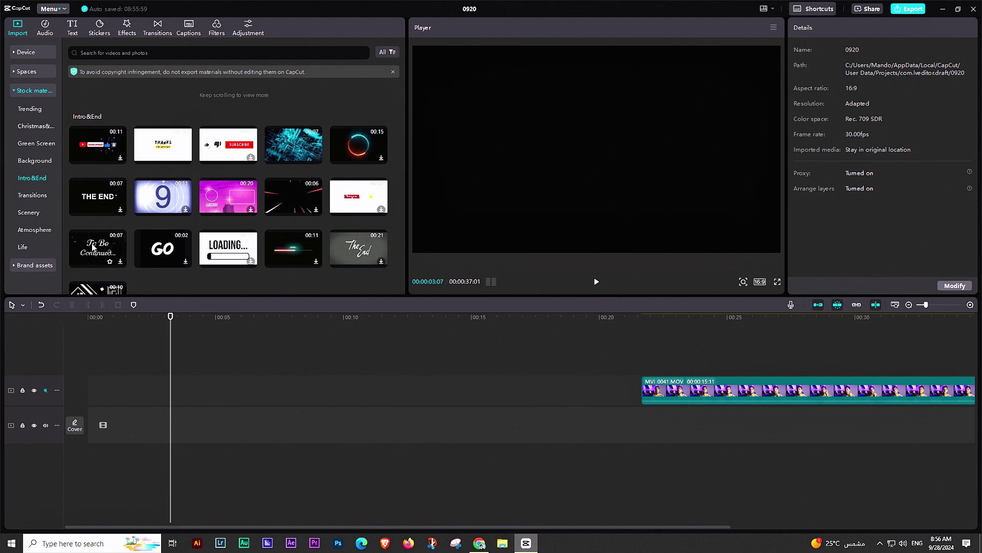
scroll(290, 218, down, 2)
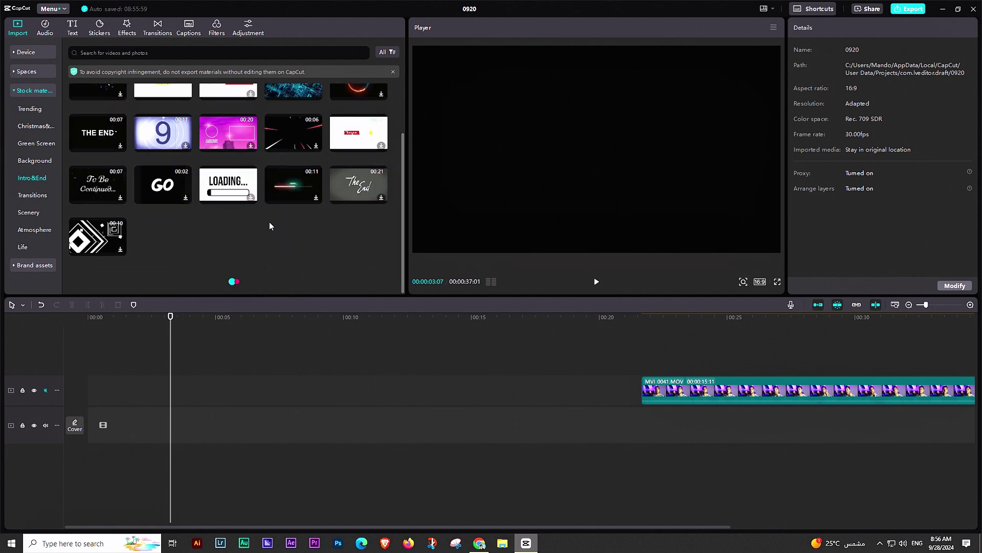
scroll(310, 219, down, 2)
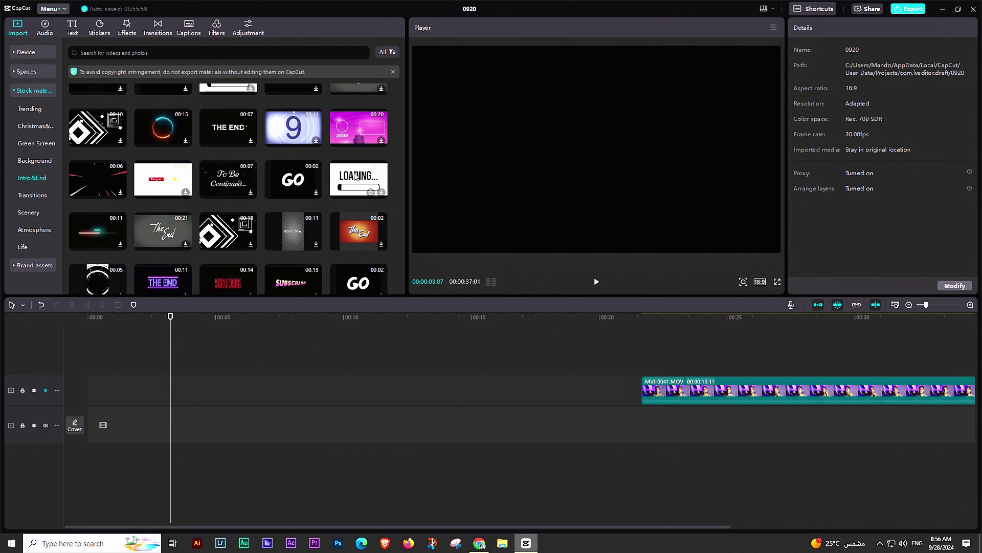
click(26, 247)
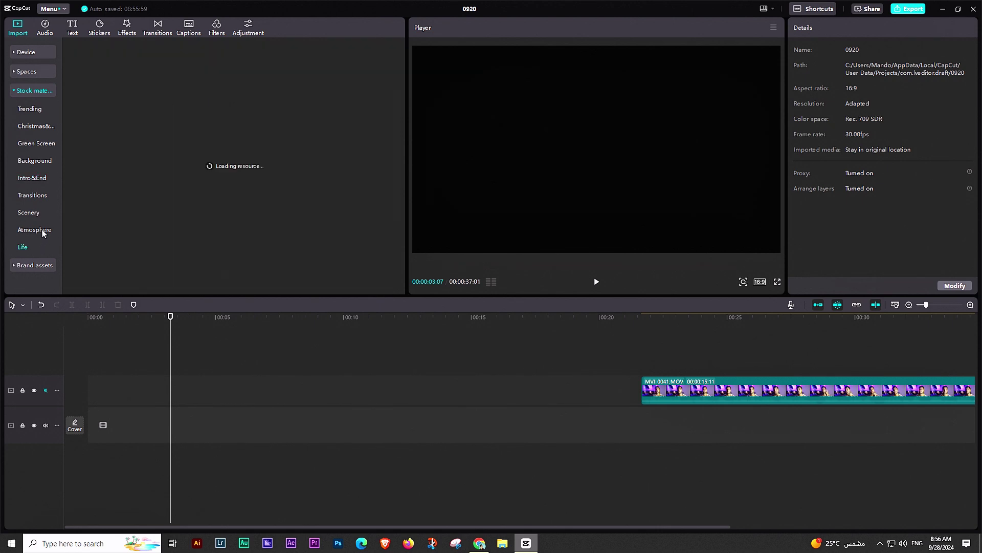
click(42, 228)
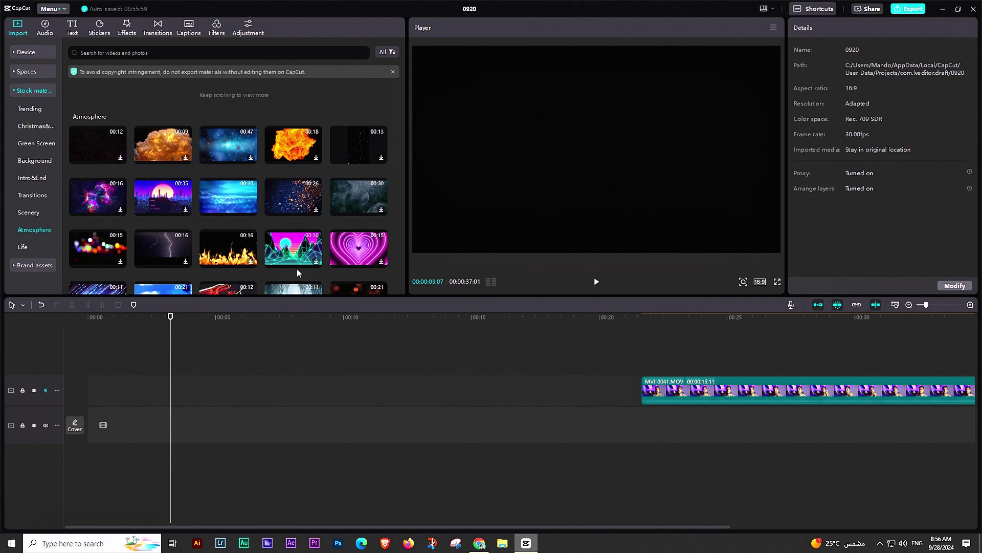
scroll(383, 171, down, 3)
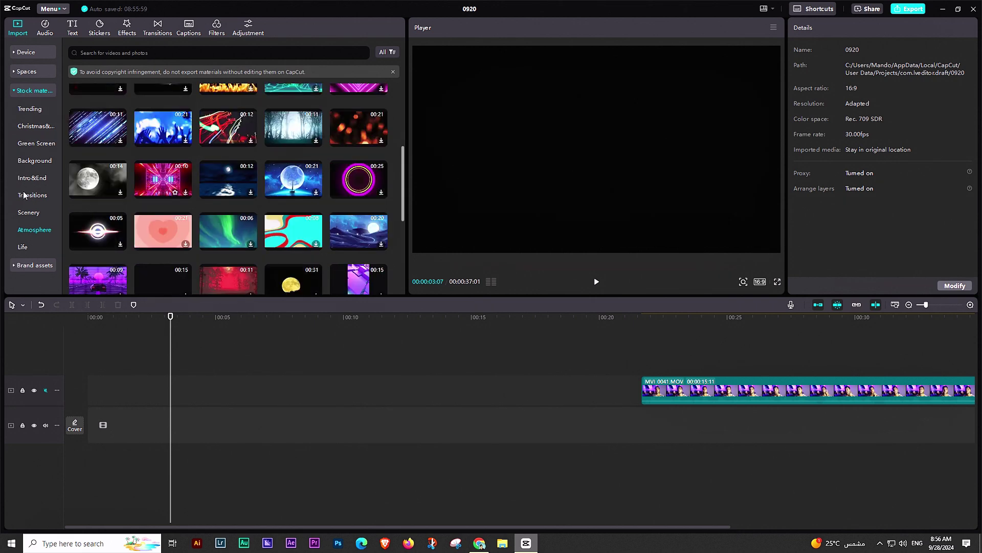
scroll(223, 183, up, 4)
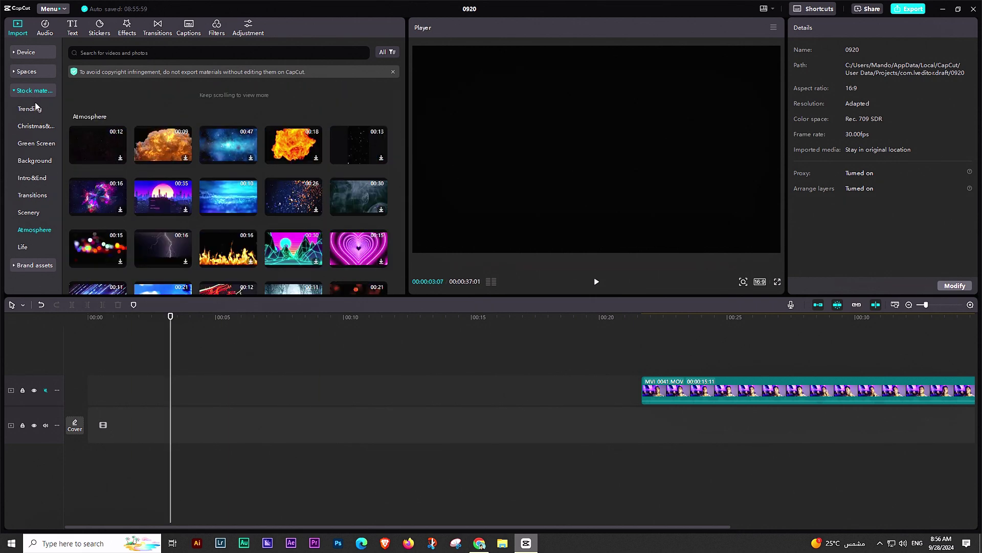
Search the stock materials for "world".
click(35, 110)
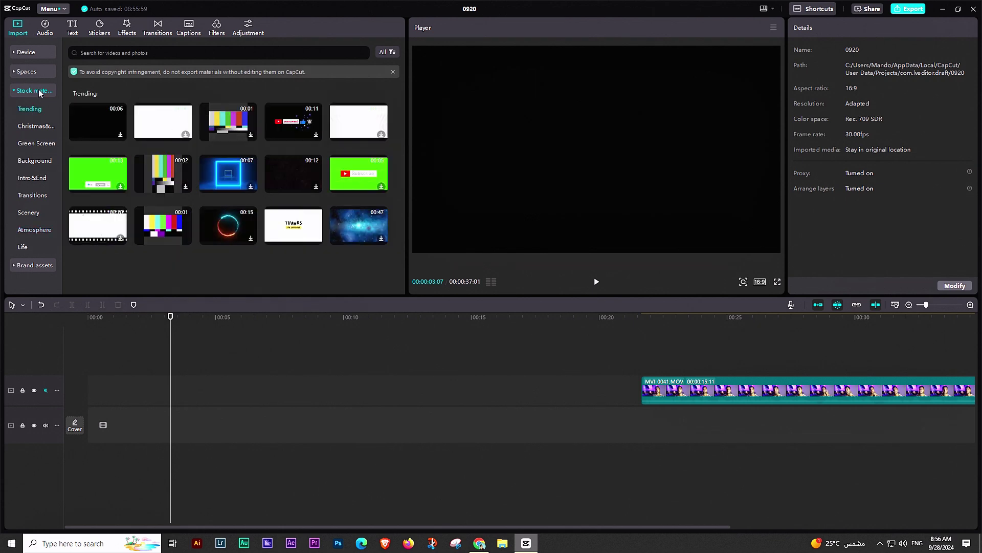
click(38, 90)
click(343, 52)
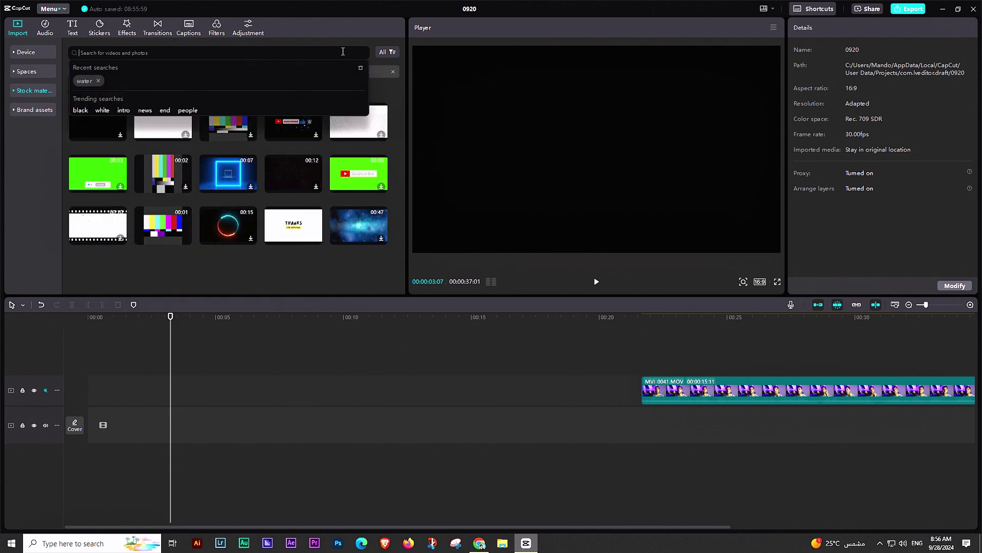
text(world)
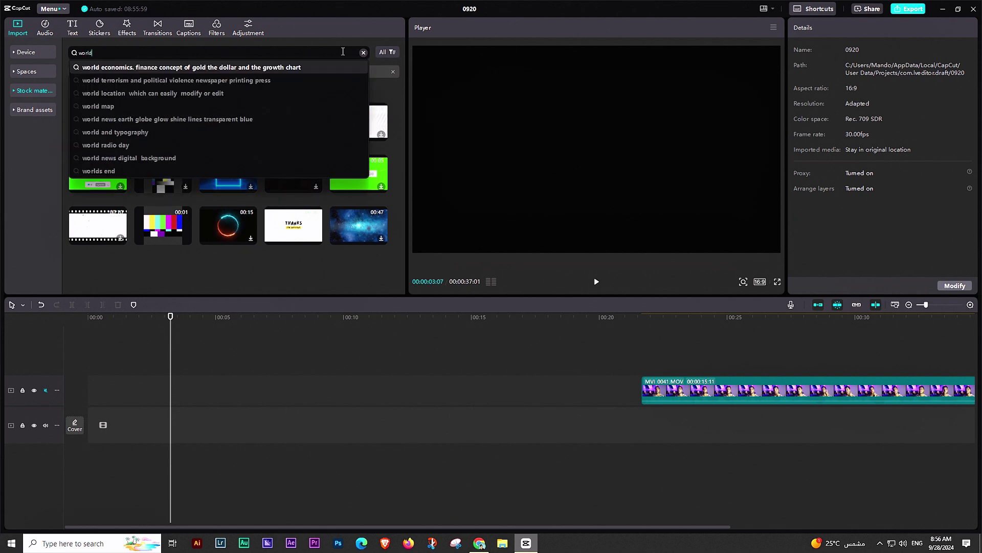
key(Return)
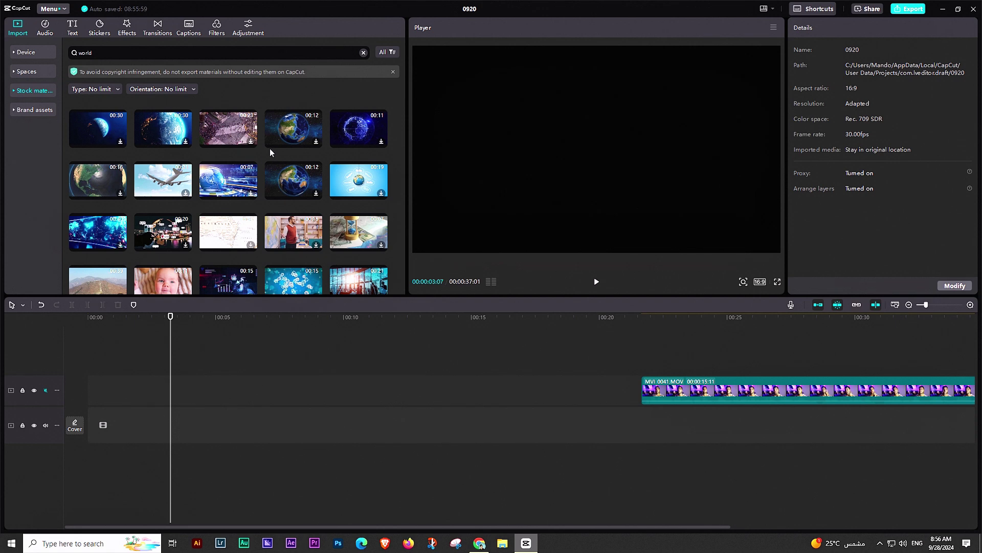
Add the 12-second CHINA JINAN ZOOM IN FROM SPACE stock clip to the start of the empty main track.
scroll(336, 149, down, 2)
scroll(251, 151, down, 2)
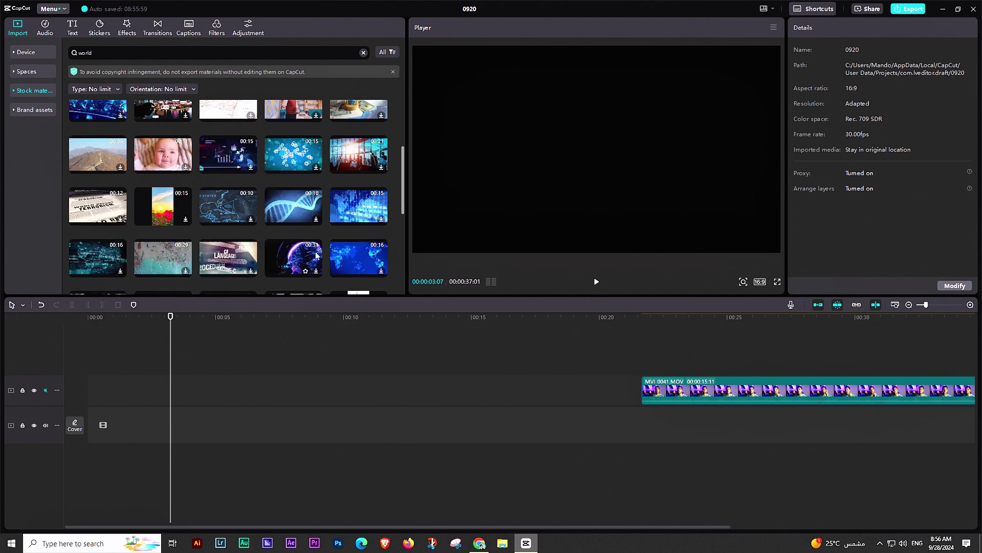
scroll(316, 255, up, 4)
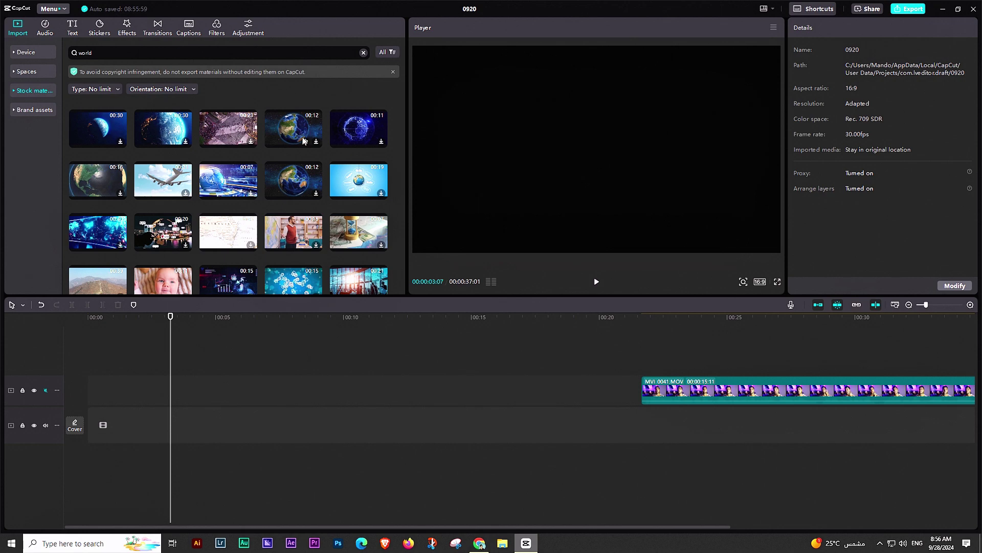
scroll(338, 231, down, 3)
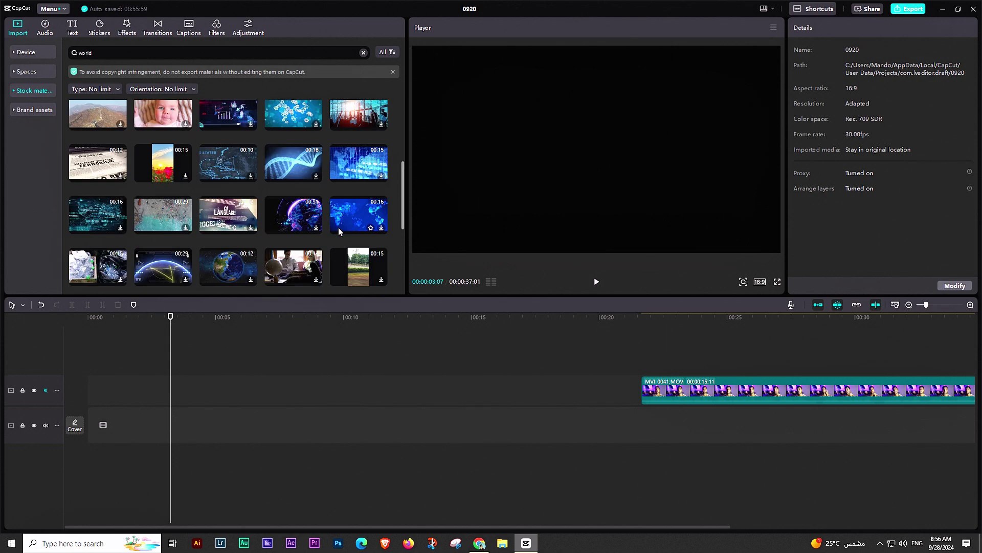
scroll(329, 247, down, 3)
scroll(292, 189, up, 1)
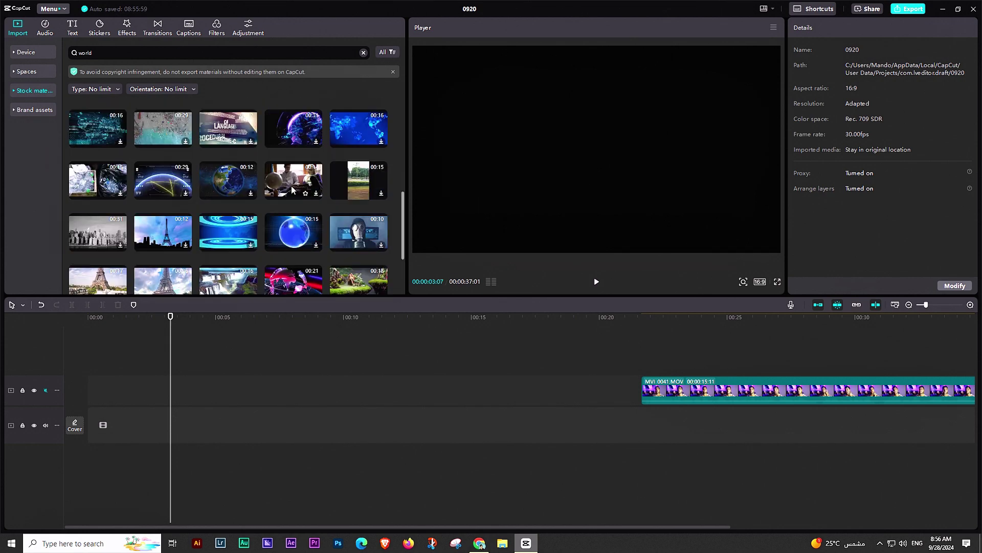
scroll(291, 190, up, 5)
drag(293, 128, 132, 429)
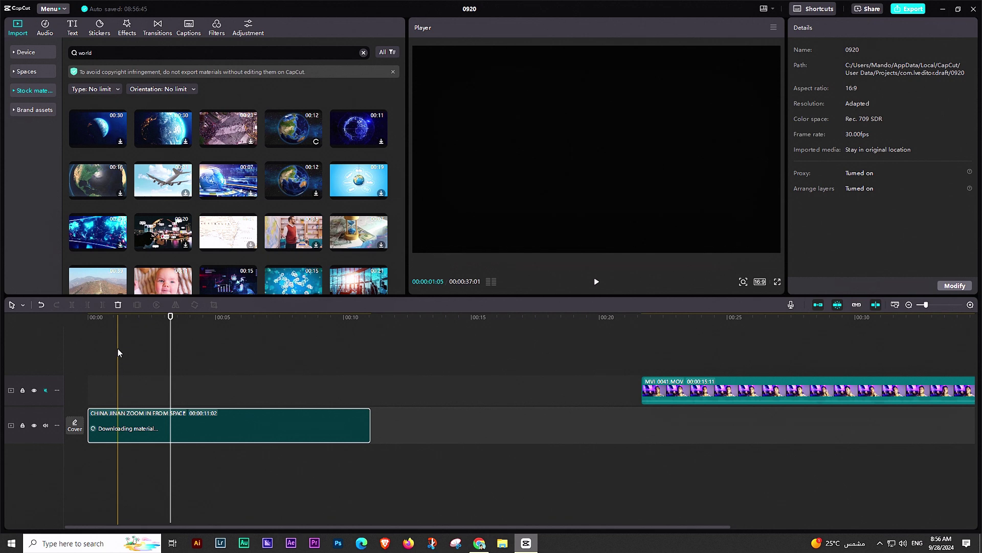
Preview frames of the Earth zoom clip at about 4 and 7 seconds on the timeline.
click(192, 383)
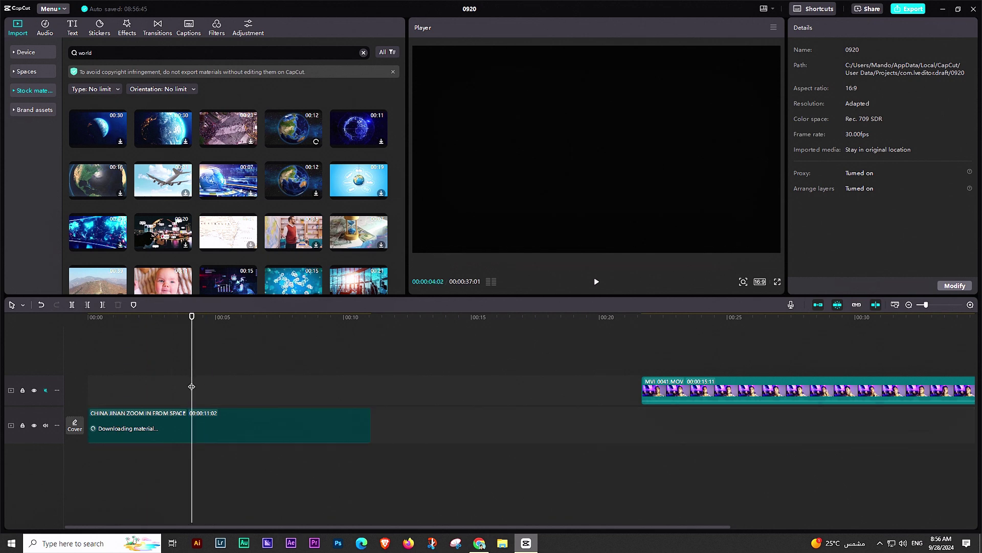
click(249, 403)
click(272, 419)
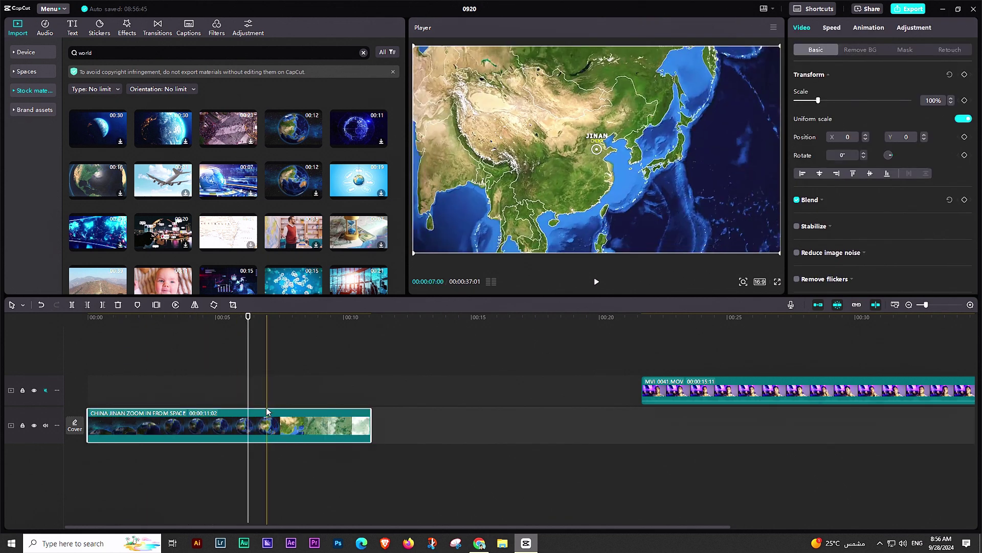
Delete the CHINA JINAN ZOOM IN FROM SPACE clip from the timeline.
click(300, 461)
click(296, 428)
key(Delete)
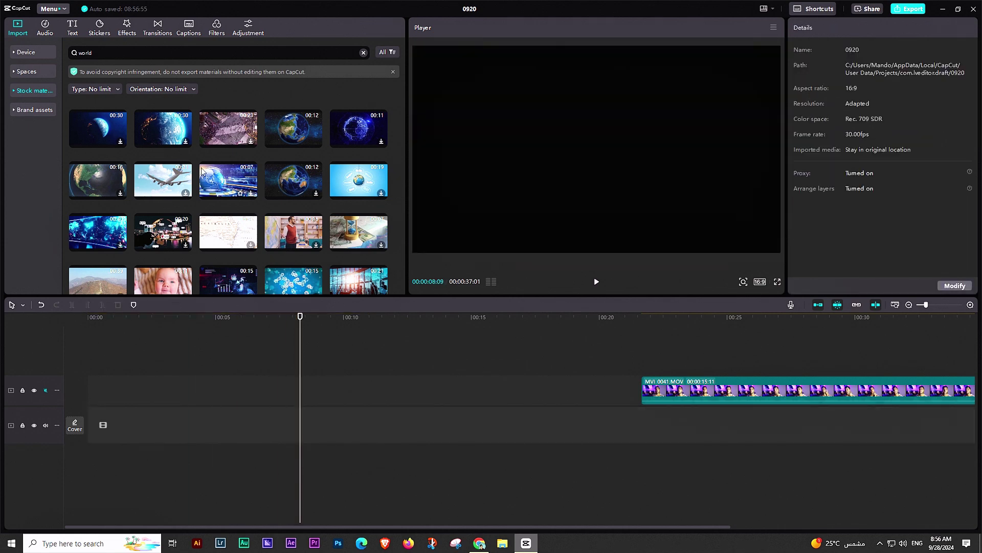
Look further through the "world" results and clear the stock search.
scroll(201, 167, down, 3)
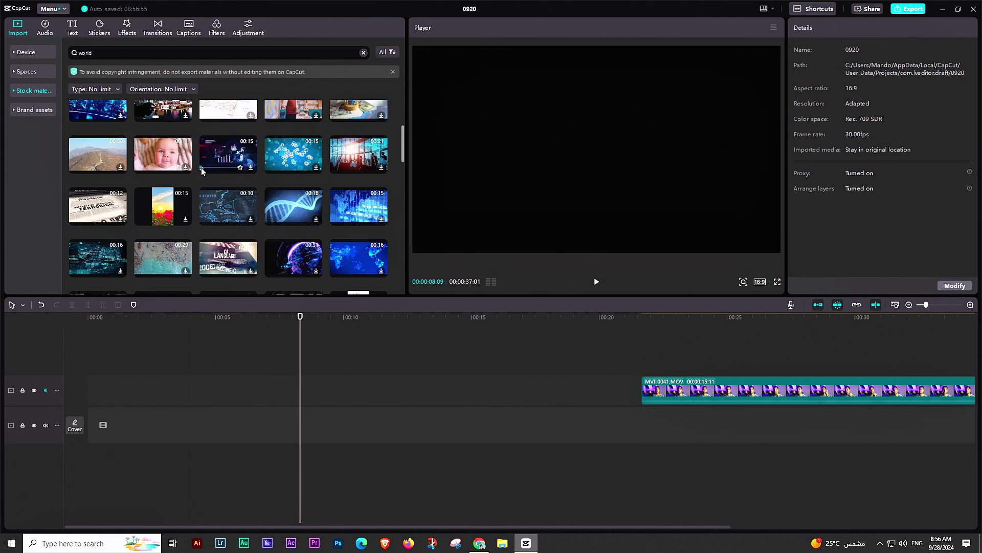
click(364, 52)
click(284, 53)
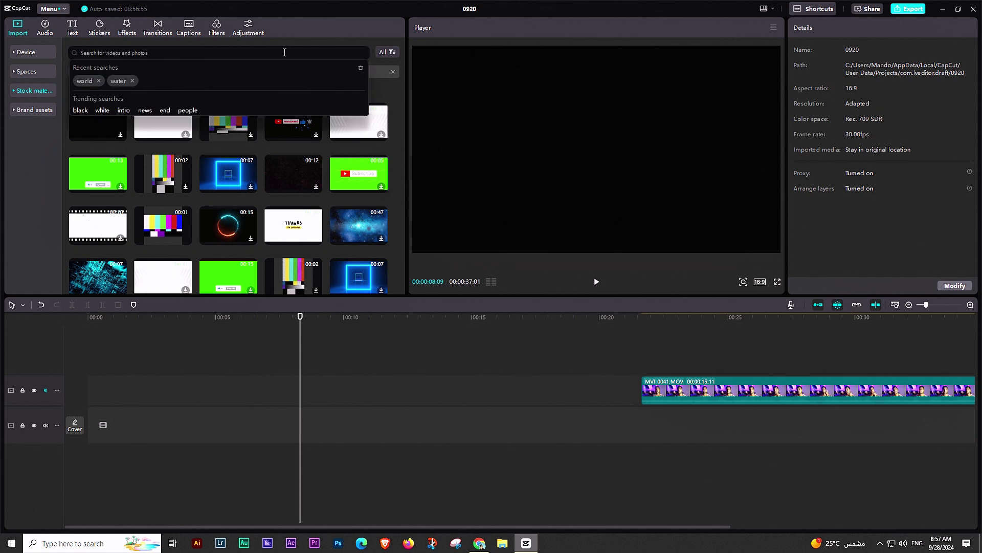
Browse the Scenery and Transitions categories of the stock materials.
click(16, 91)
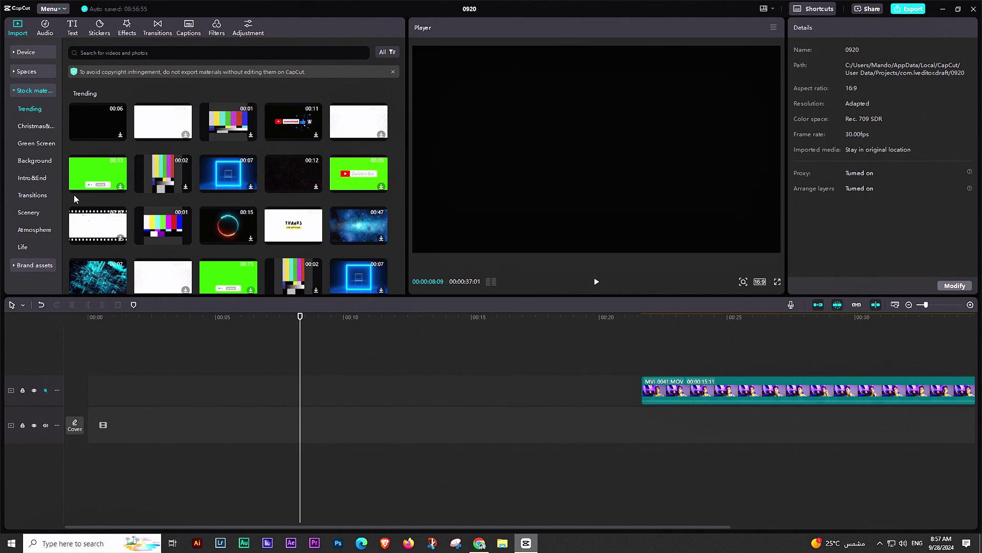
click(21, 215)
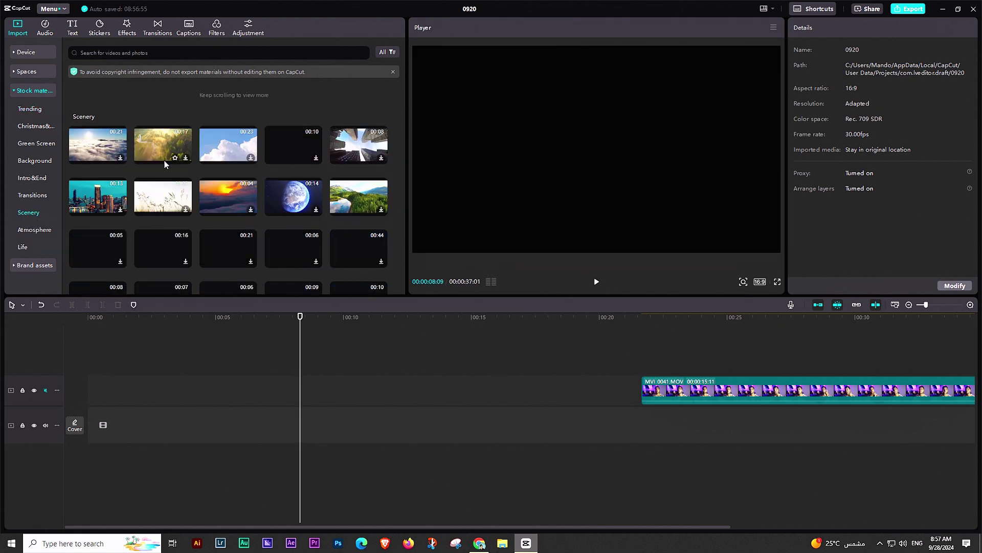
click(27, 201)
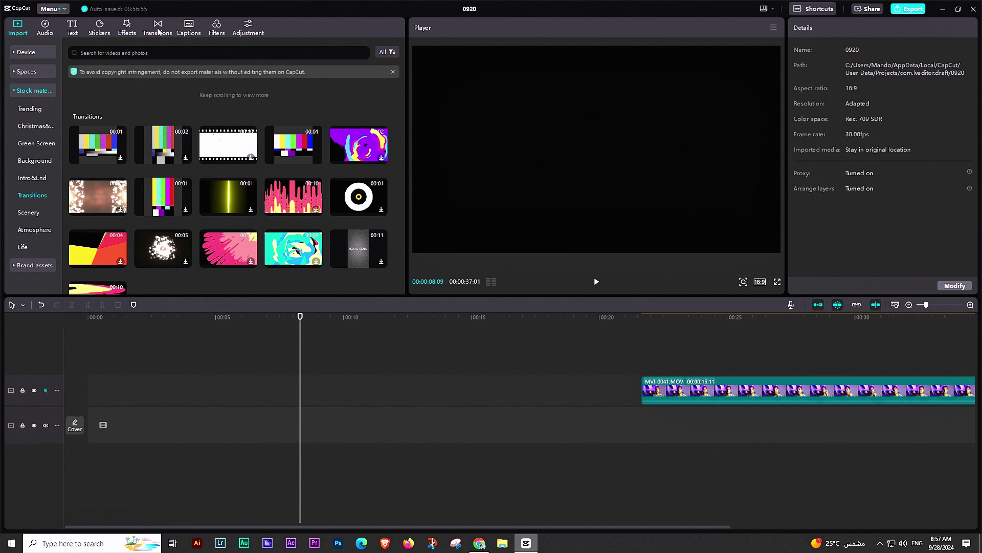
scroll(338, 195, down, 2)
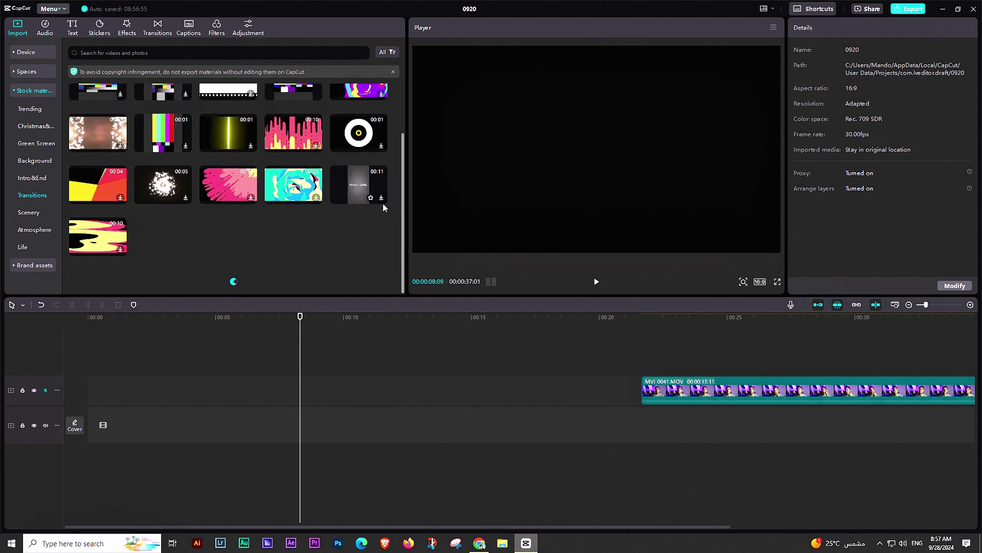
scroll(279, 230, down, 4)
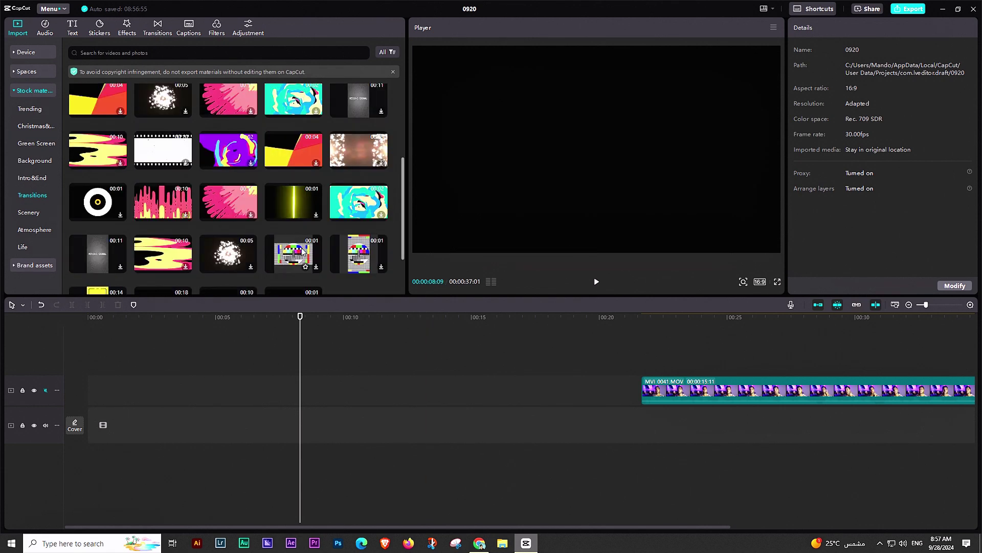
scroll(283, 240, down, 5)
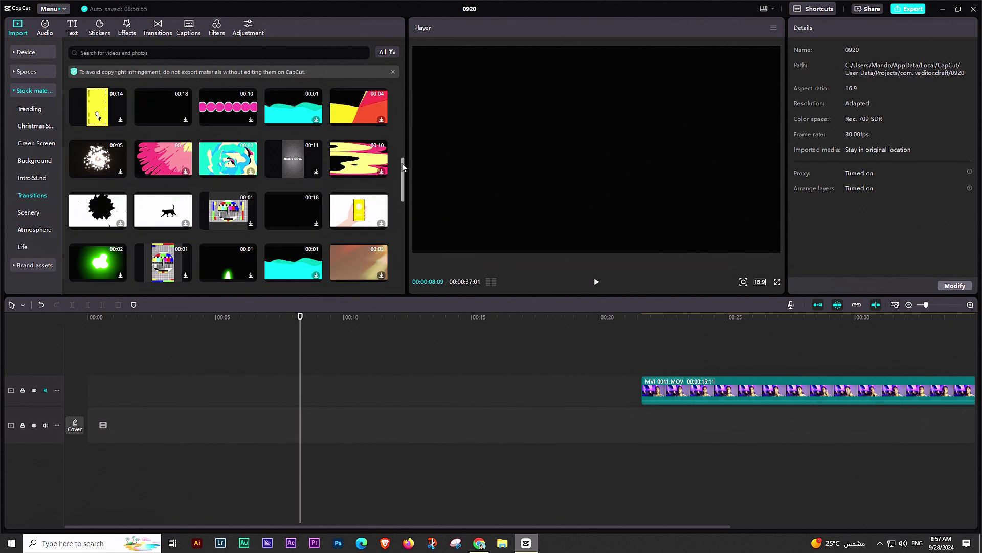
scroll(155, 179, down, 3)
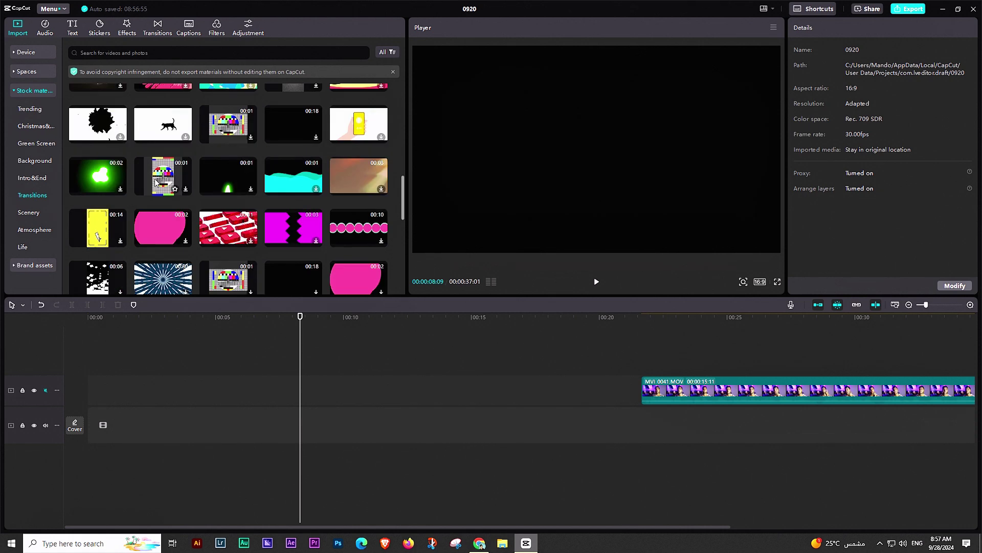